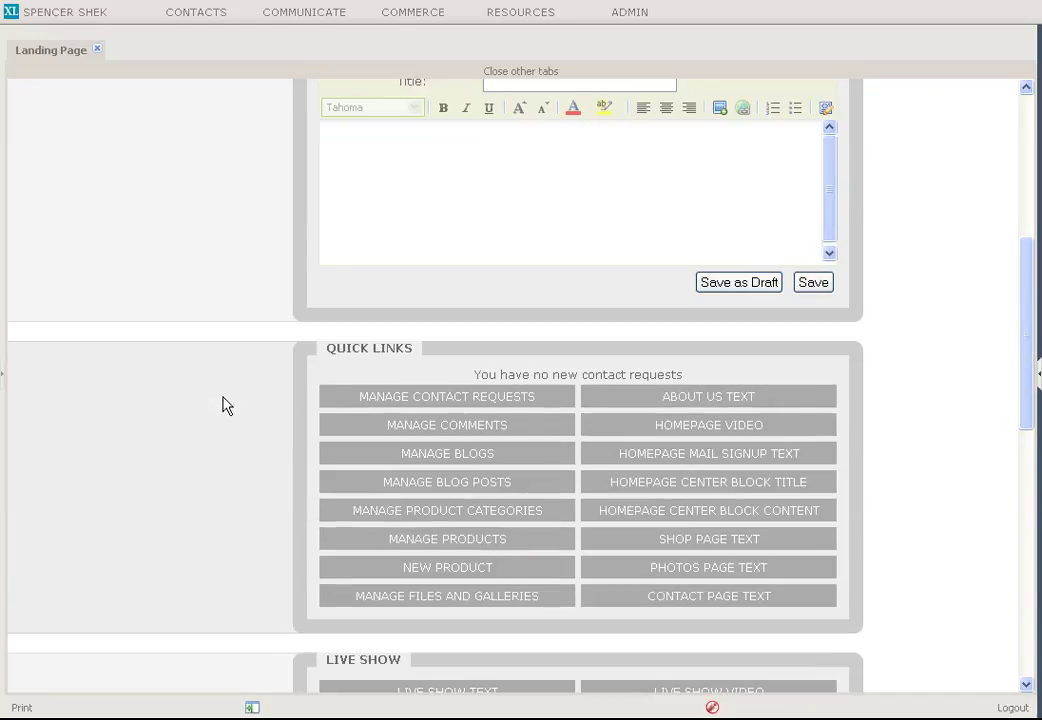
pyautogui.scroll(5, 228, 403)
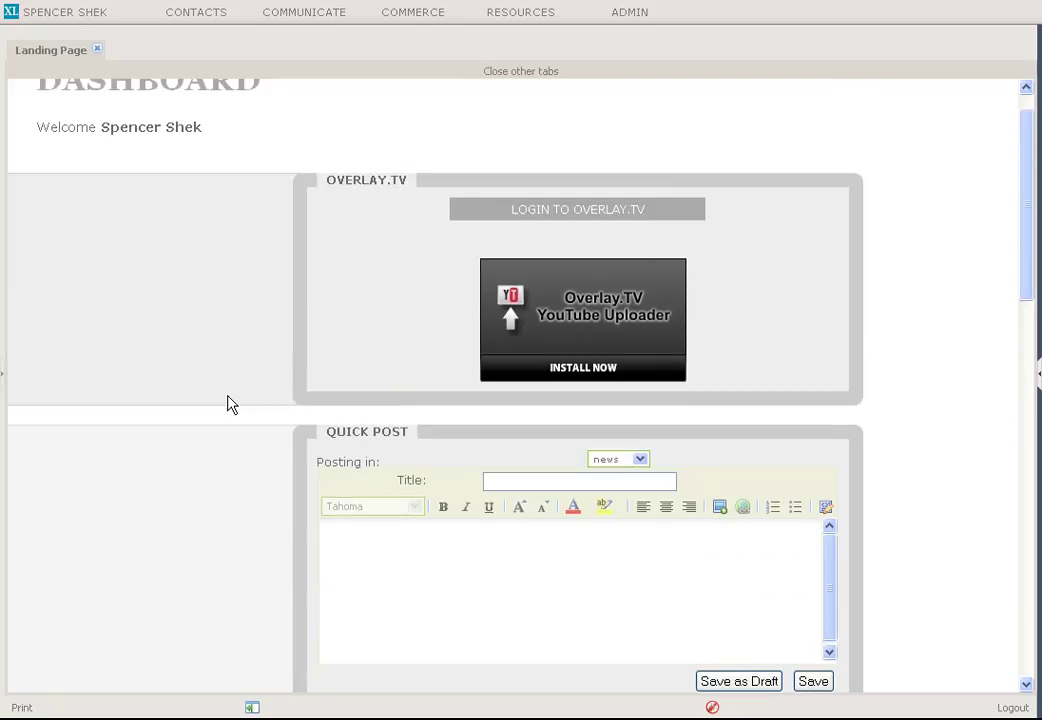
pyautogui.scroll(2, 228, 403)
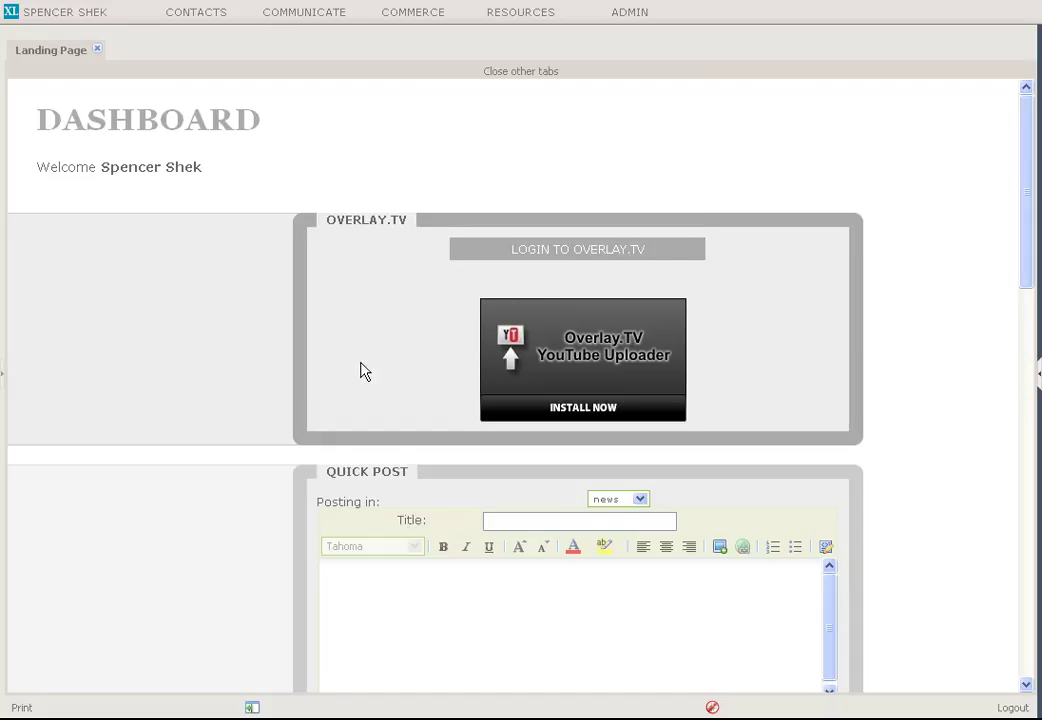
pyautogui.scroll(-1, 360, 374)
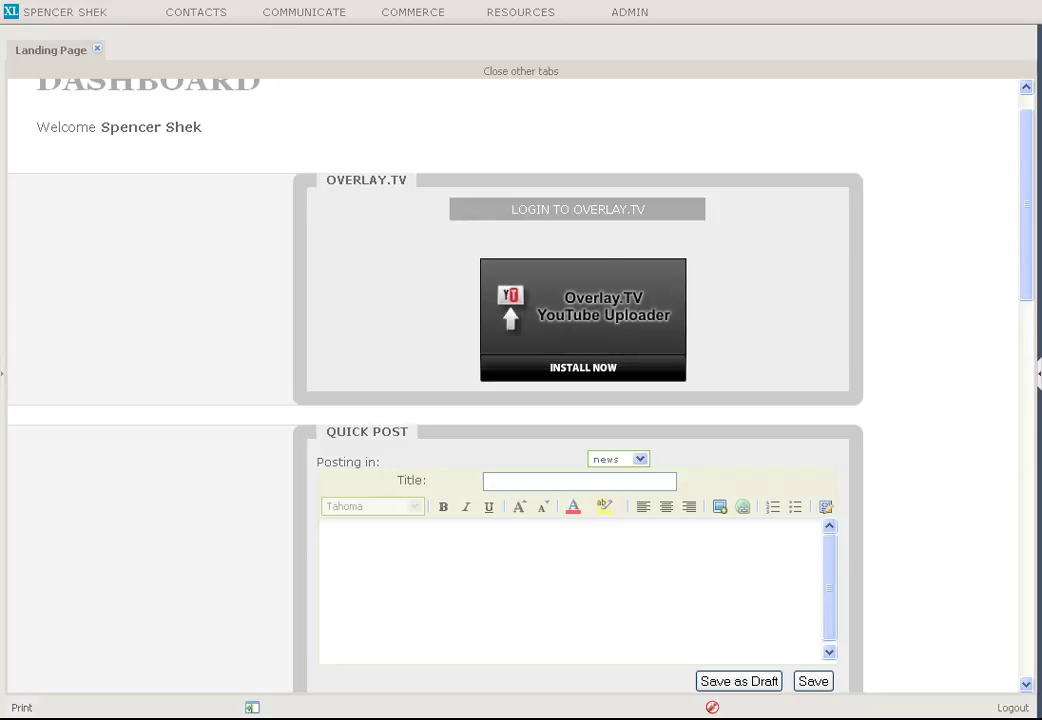
# - Launch the Overlay.TV YouTube uploader and sign in with the account password
pyautogui.click(22, 714)
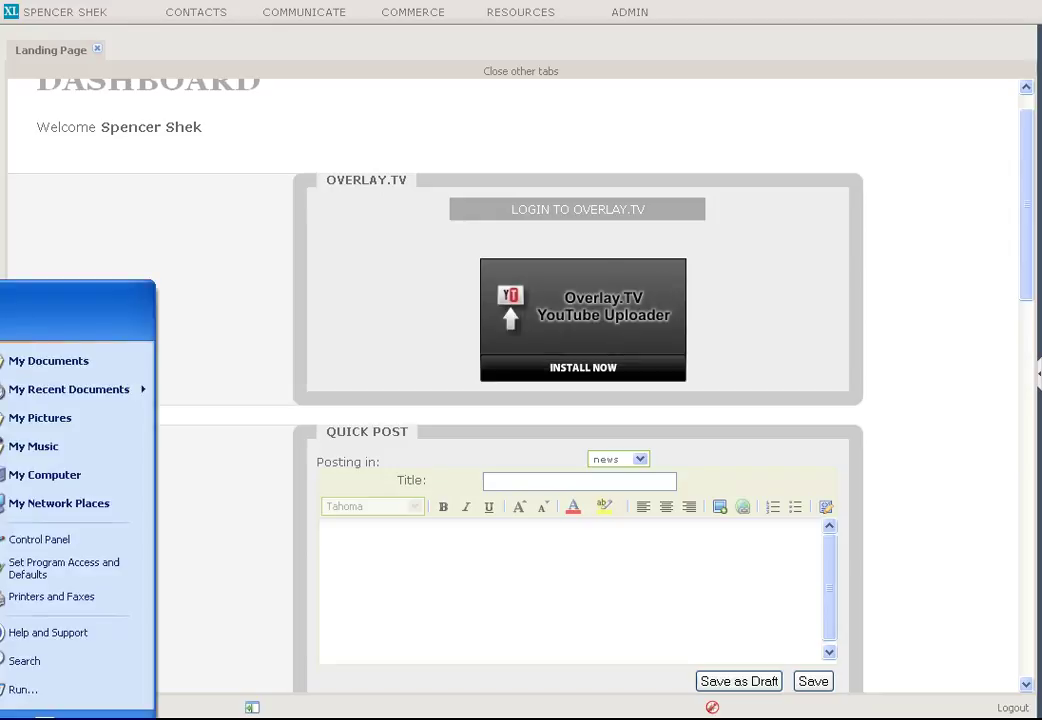
pyautogui.press('Escape')
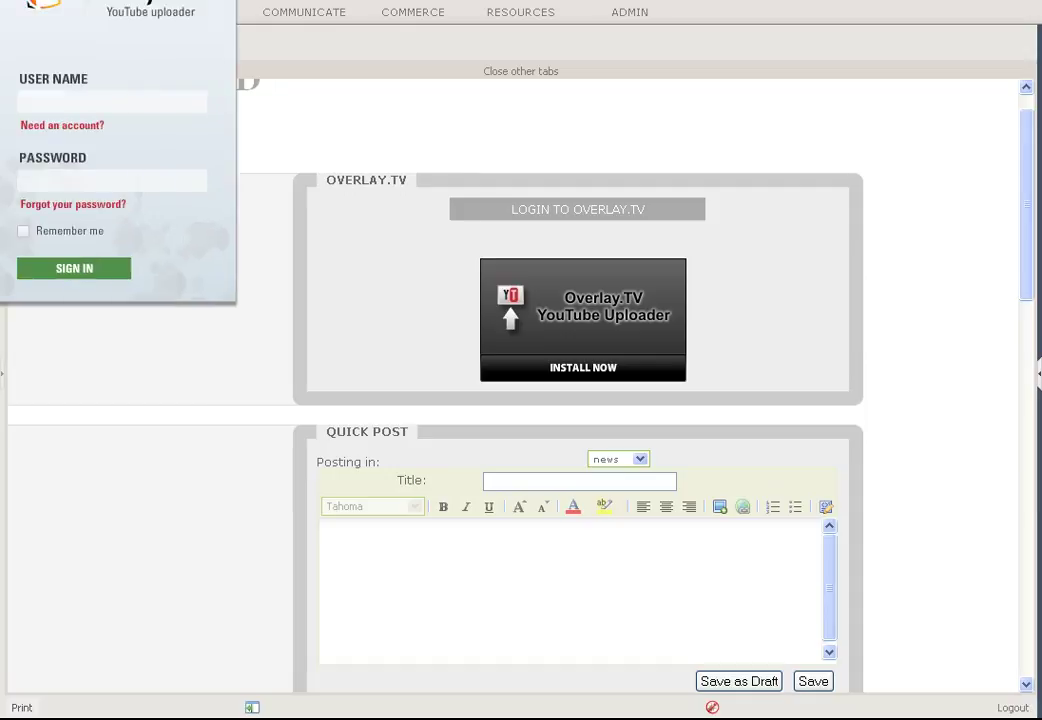
pyautogui.moveTo(40, 20); pyautogui.dragTo(414, 93)
pyautogui.click(321, 234)
pyautogui.write('l')
pyautogui.press('Tab')
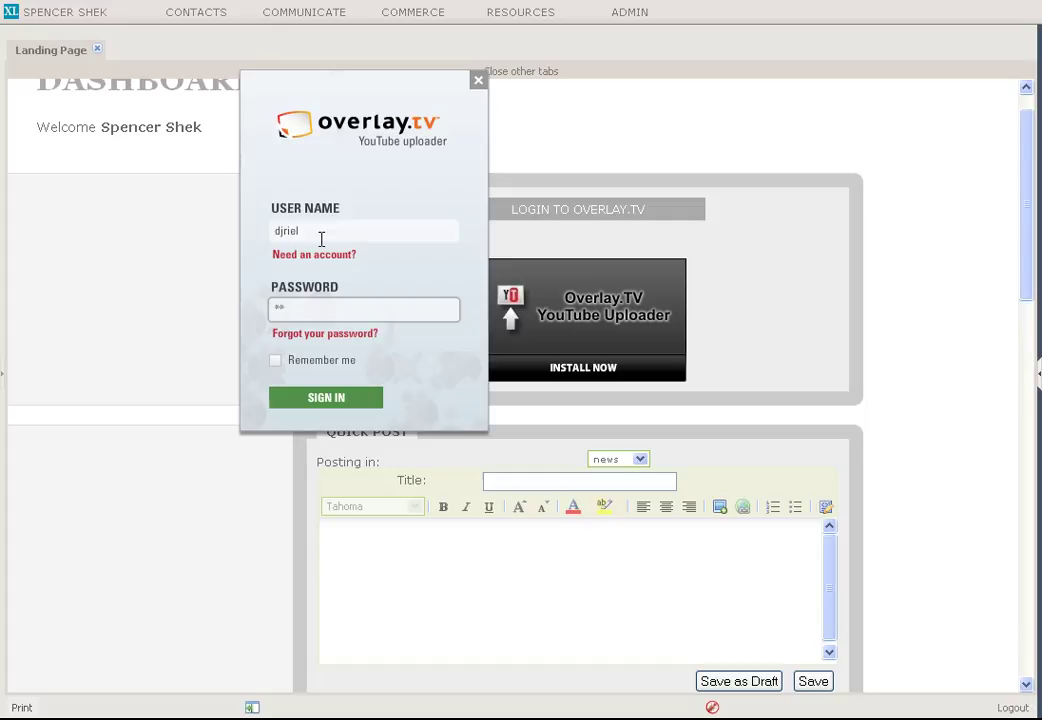
pyautogui.click(285, 399)
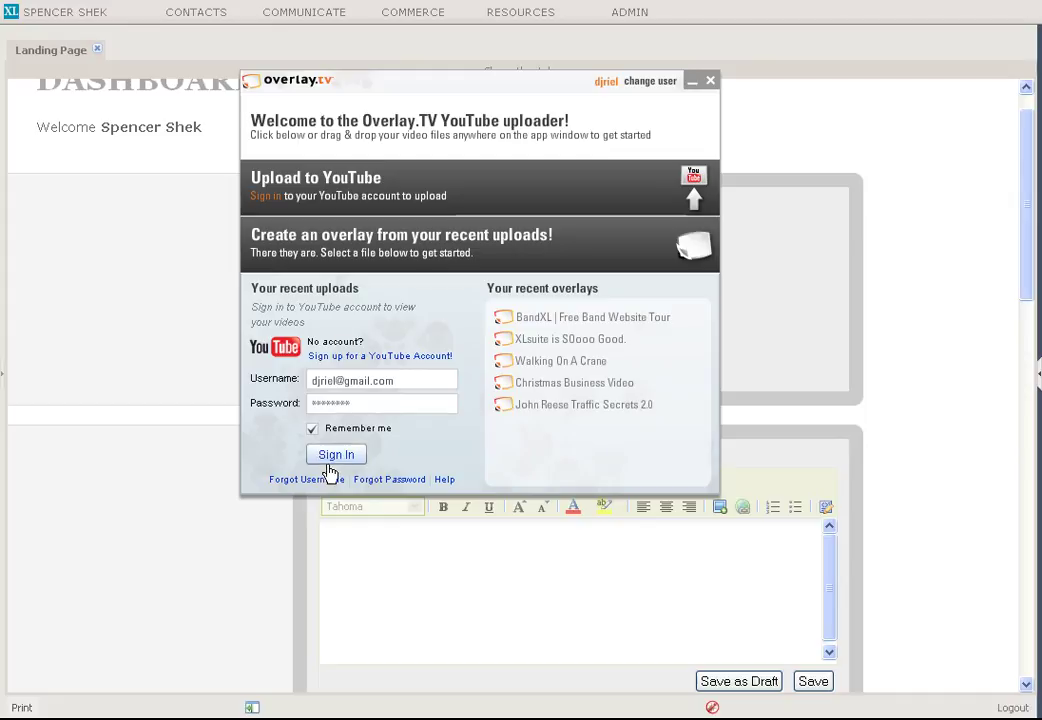
# - Browse the Upload to YouTube and Create an overlay screens, then close the uploader
pyautogui.click(419, 186)
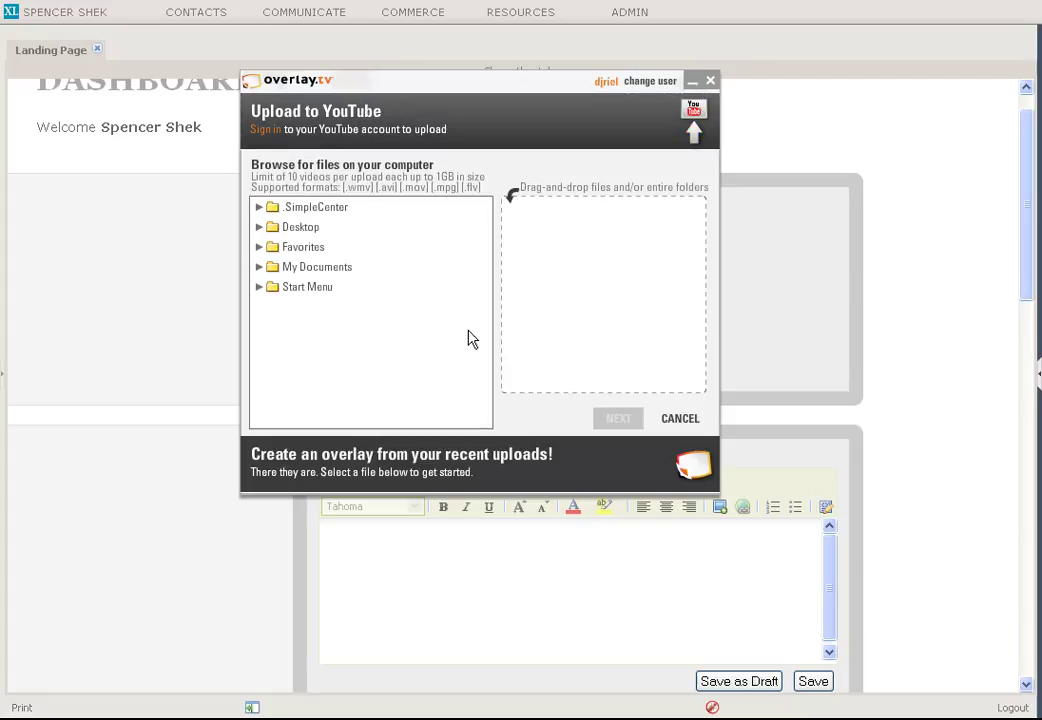
pyautogui.click(440, 460)
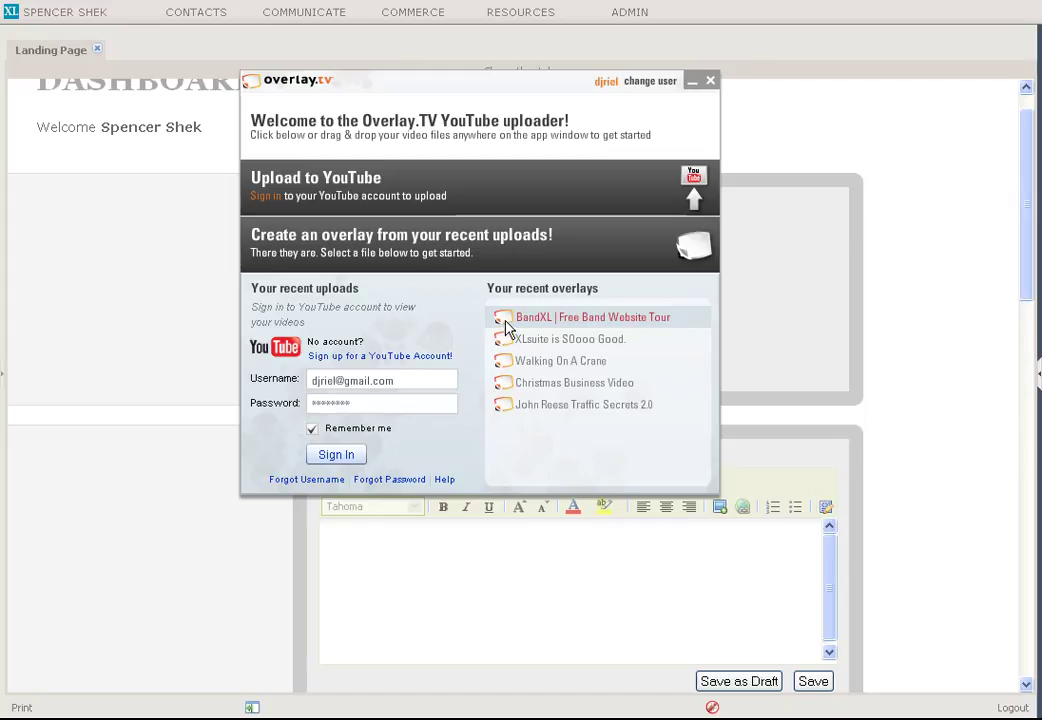
pyautogui.click(712, 81)
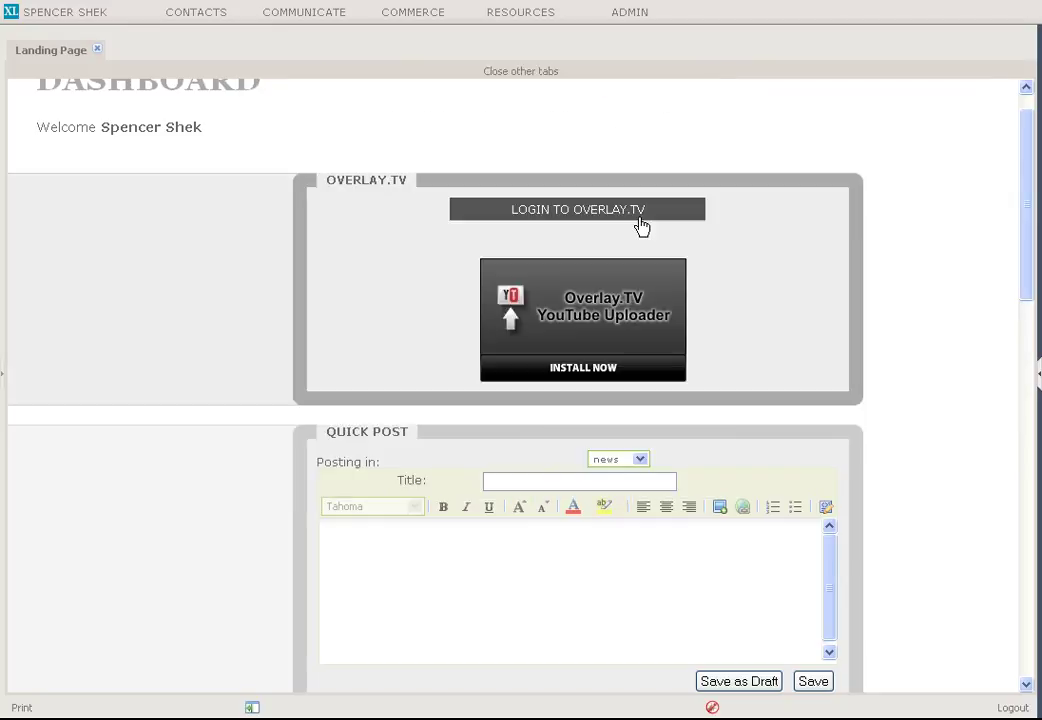
# - Log in to Overlay.tv, pause and scrub the BandXL website tour video, then close the tab
pyautogui.click(561, 216)
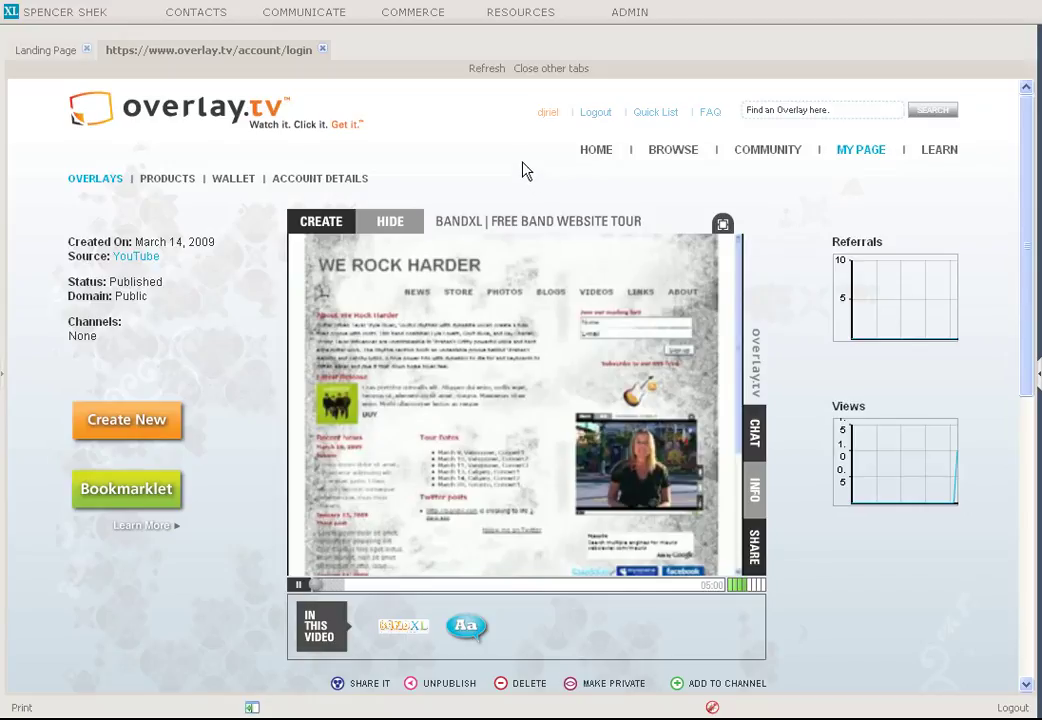
pyautogui.click(298, 585)
pyautogui.click(345, 585)
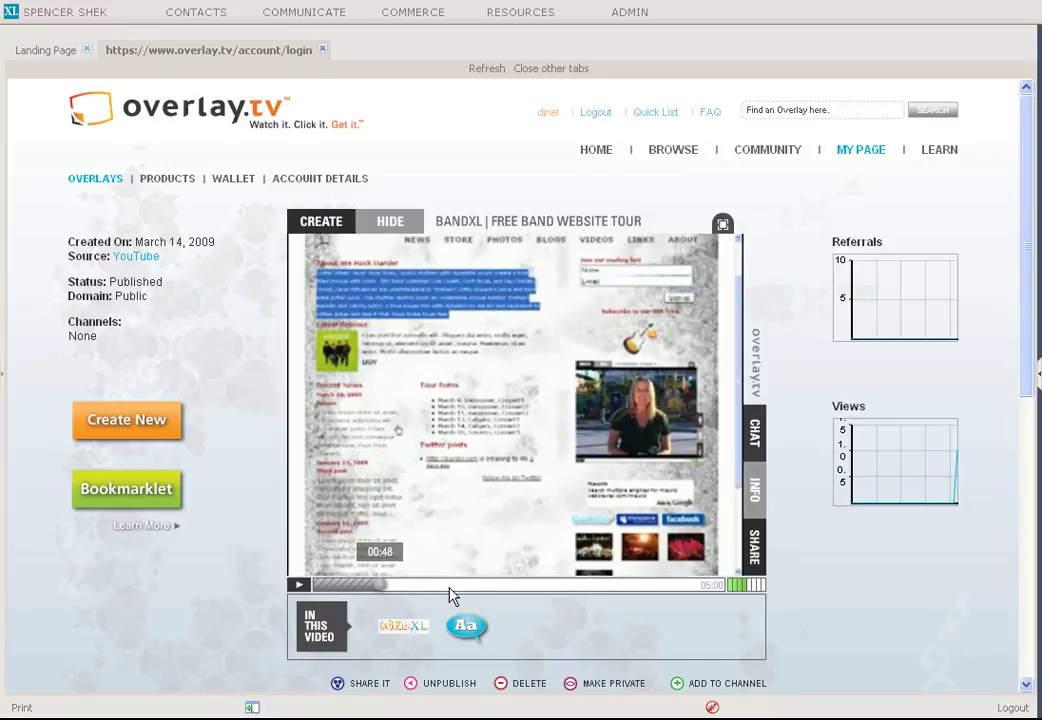
pyautogui.click(299, 586)
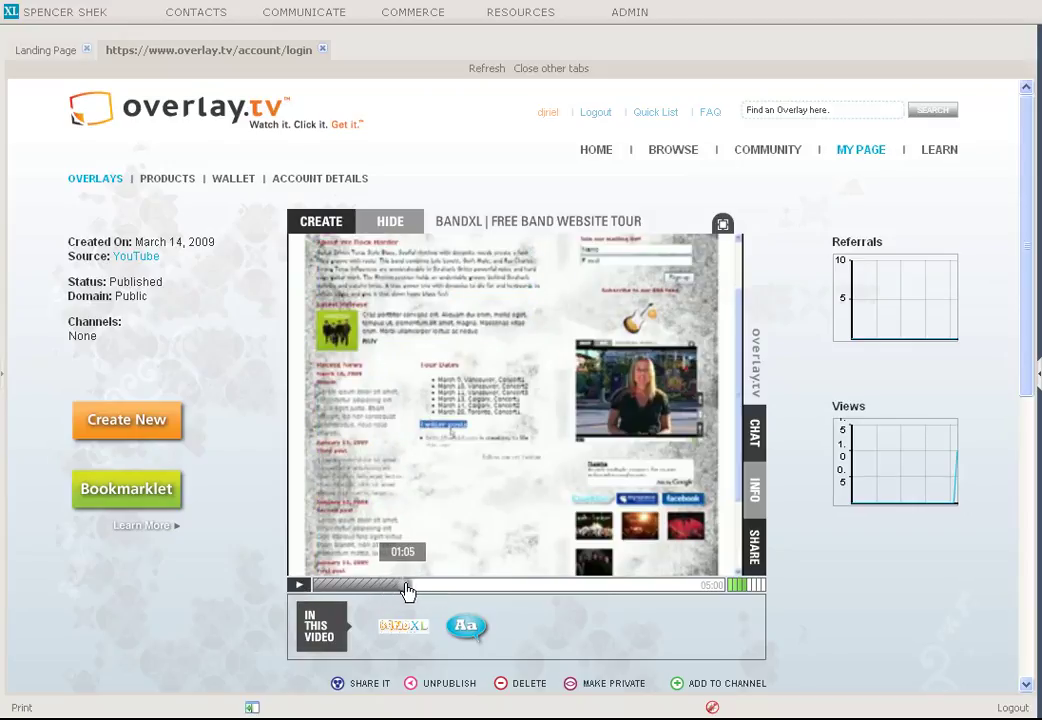
pyautogui.click(298, 586)
pyautogui.click(428, 586)
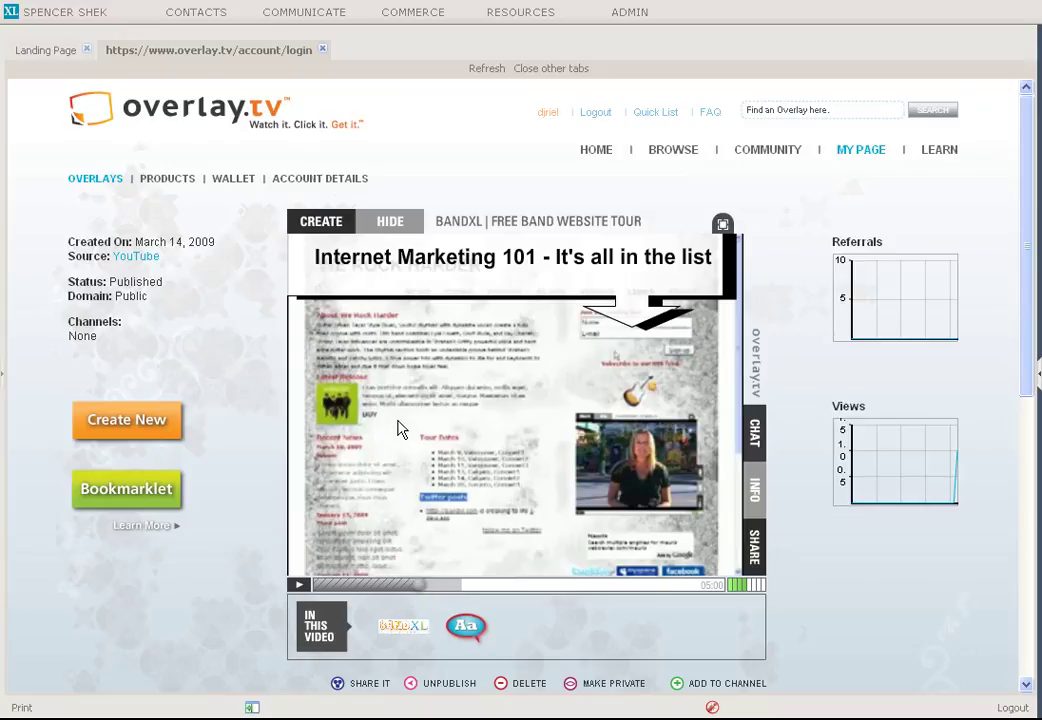
pyautogui.click(322, 49)
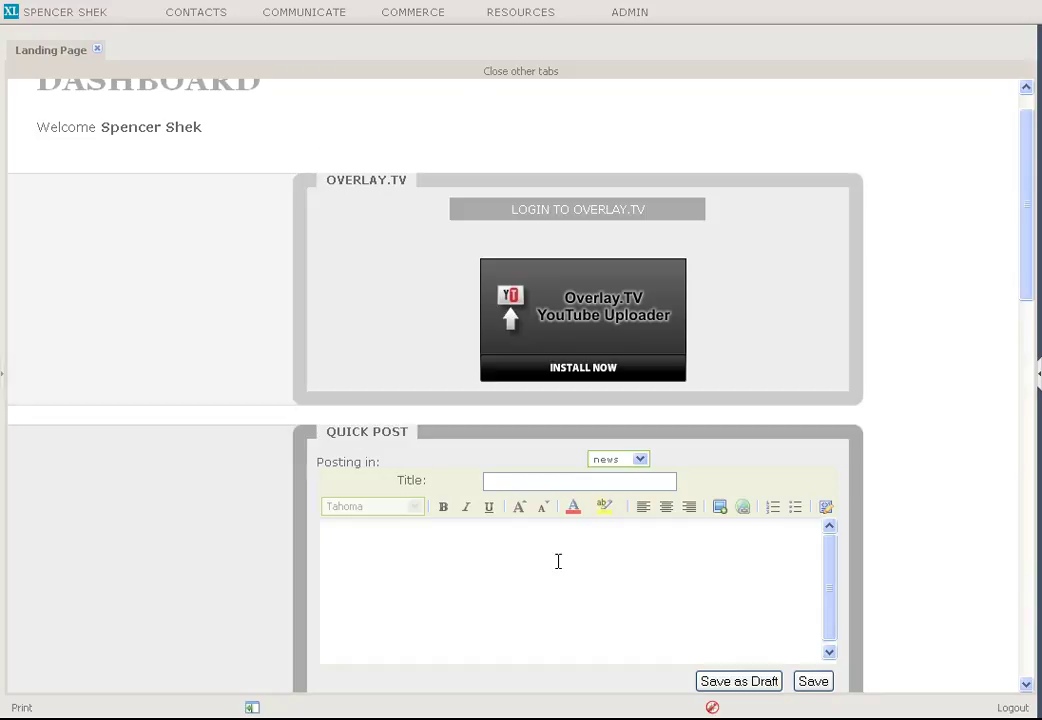
pyautogui.scroll(-3, 232, 540)
pyautogui.scroll(-2, 232, 540)
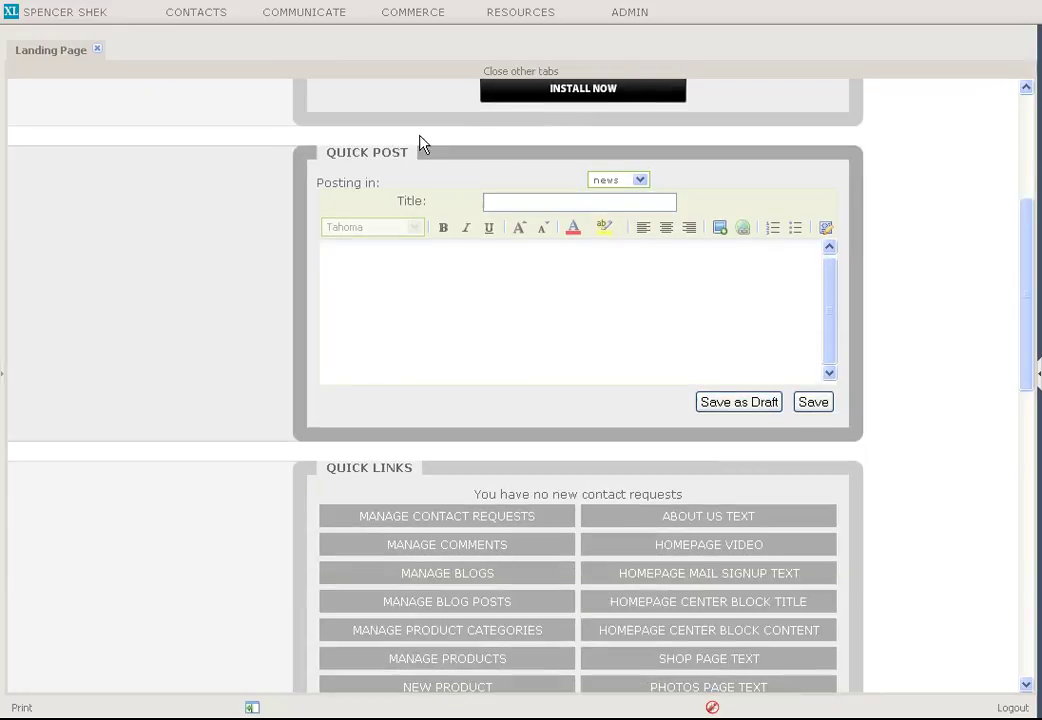
# - Click into the Quick Post editor, then view the CMS Snippets list and close it
pyautogui.click(428, 297)
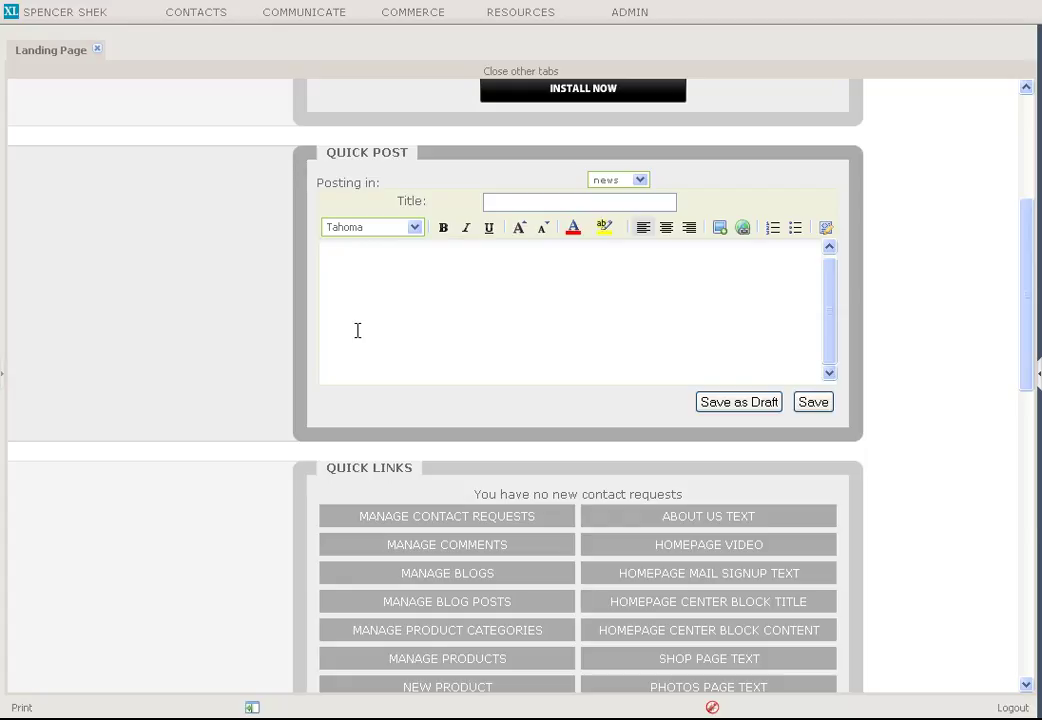
pyautogui.scroll(-3, 237, 418)
pyautogui.scroll(-3, 195, 425)
pyautogui.scroll(-4, 201, 428)
pyautogui.scroll(4, 201, 428)
pyautogui.scroll(3, 198, 420)
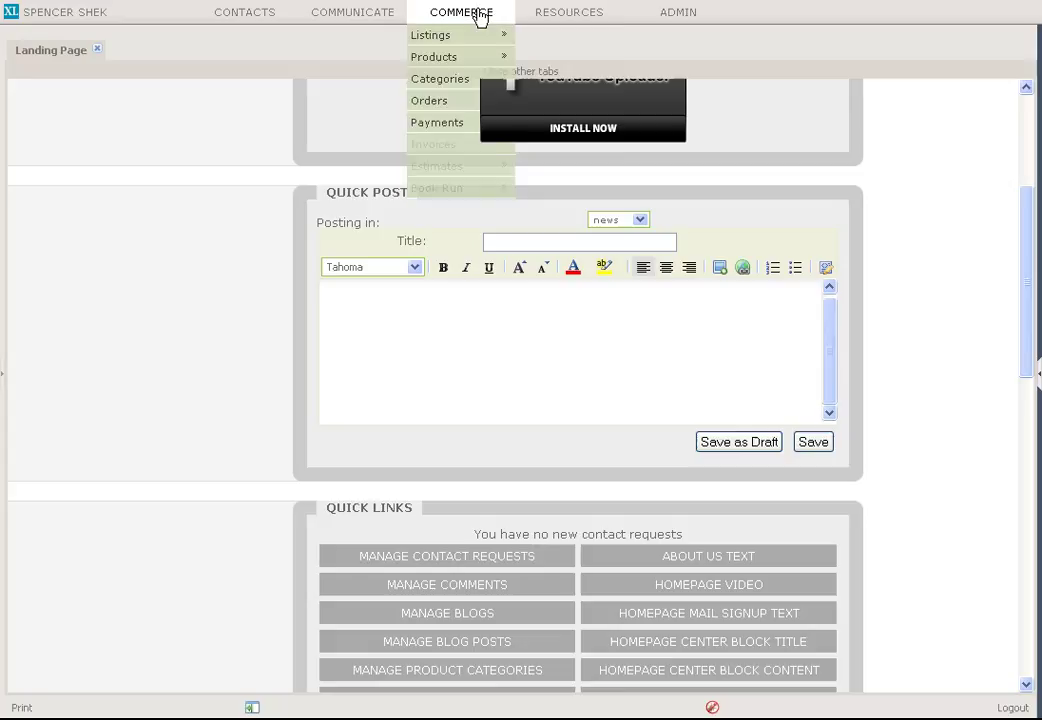
pyautogui.moveTo(560, 35)
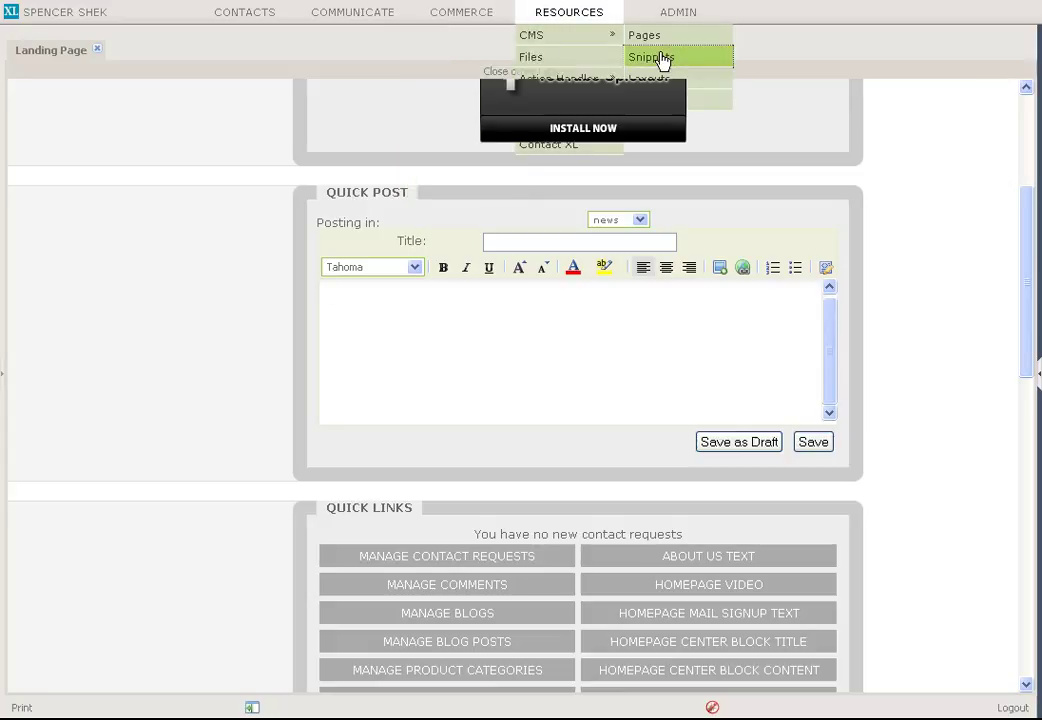
pyautogui.click(655, 57)
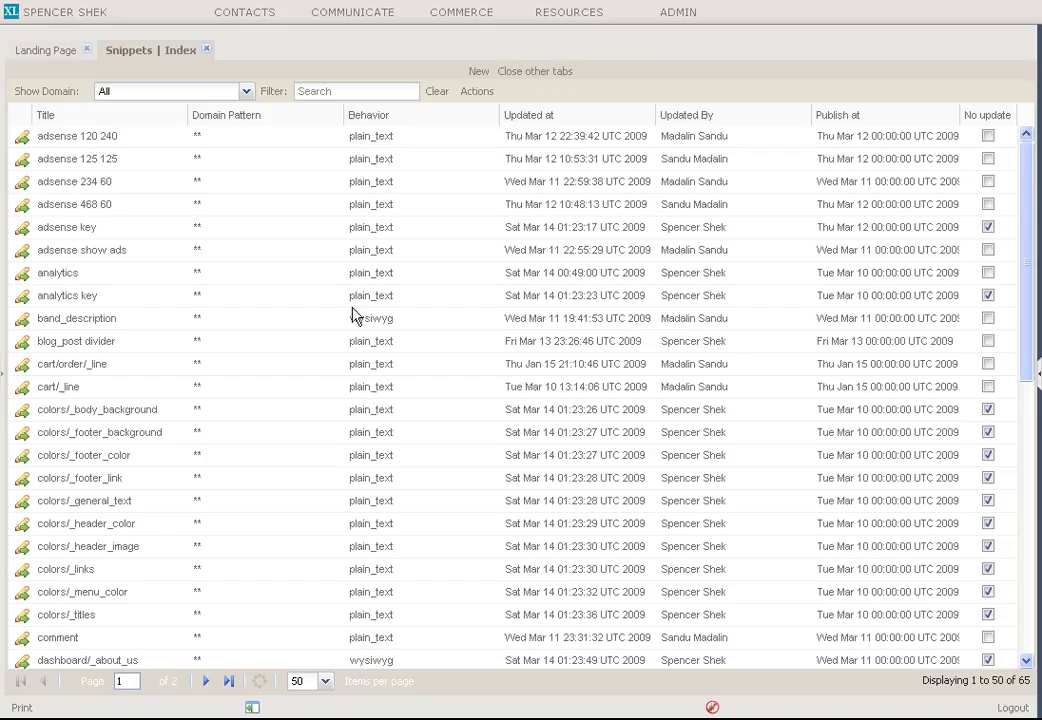
pyautogui.click(208, 51)
pyautogui.moveTo(545, 34)
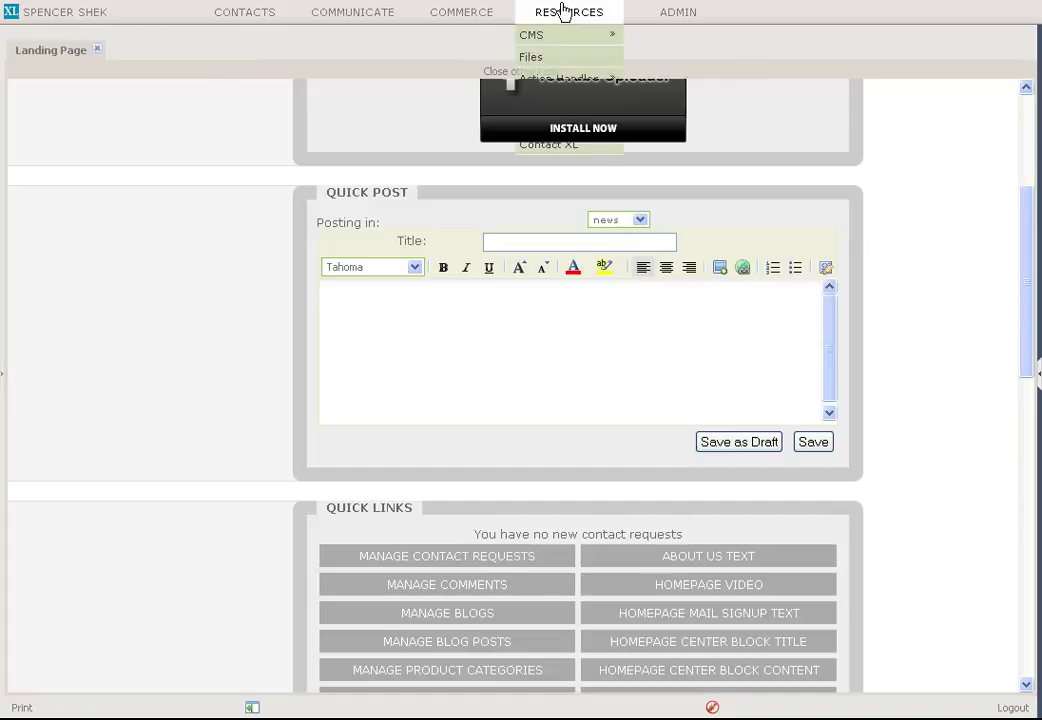
# - Open the CMS Pages list and preview the Thank you page in the editor
pyautogui.click(640, 38)
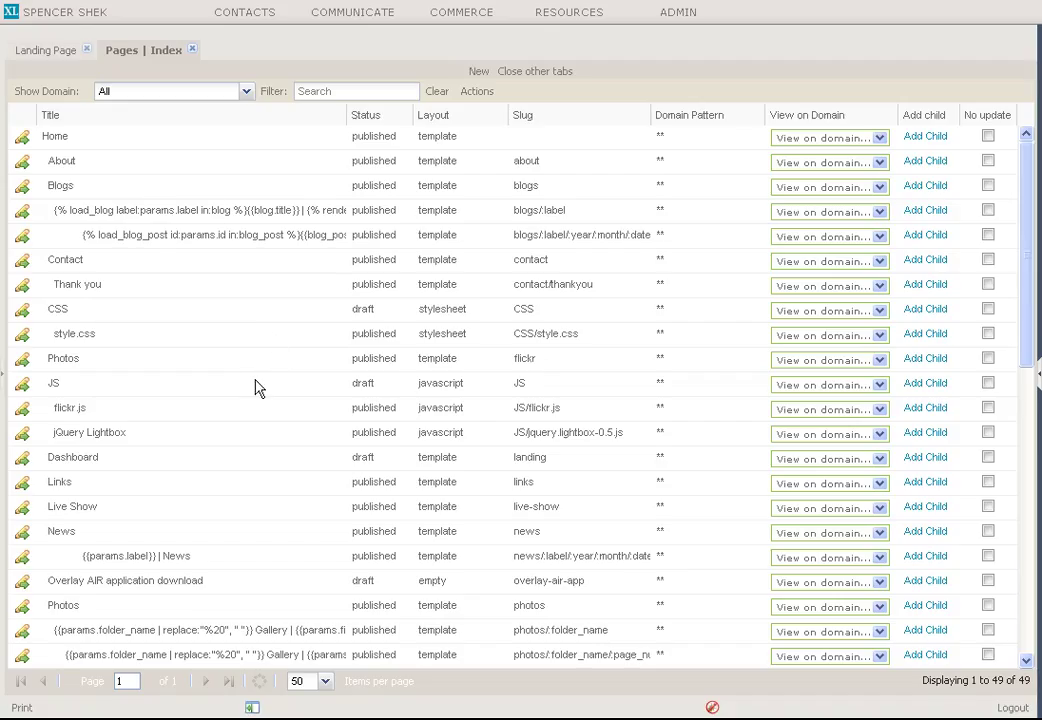
pyautogui.scroll(-3, 220, 390)
pyautogui.scroll(-3, 220, 395)
pyautogui.scroll(3, 225, 399)
pyautogui.scroll(3, 225, 397)
pyautogui.click(22, 284)
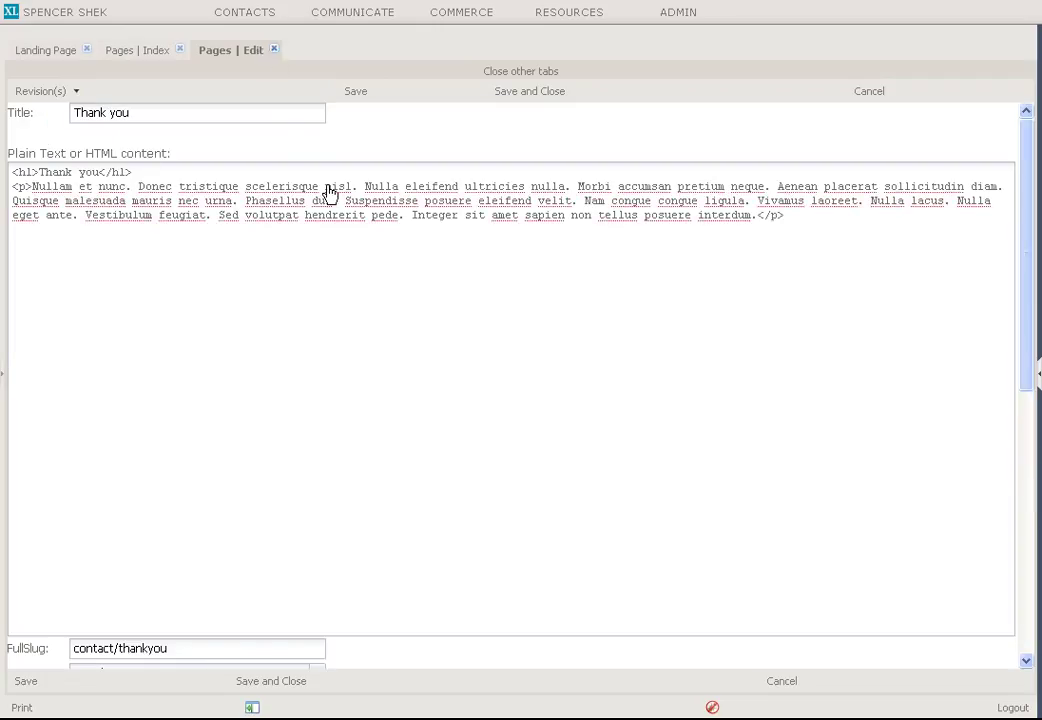
pyautogui.press('Escape')
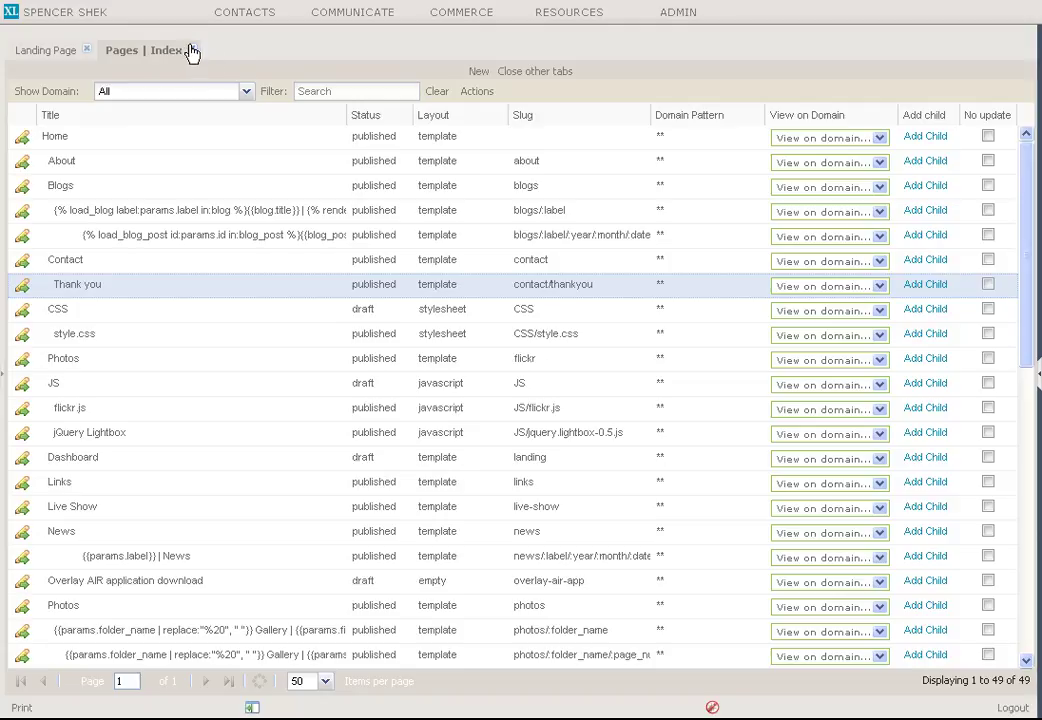
# - Close the Pages | Index tab to get back to the Landing Page dashboard
pyautogui.click(192, 51)
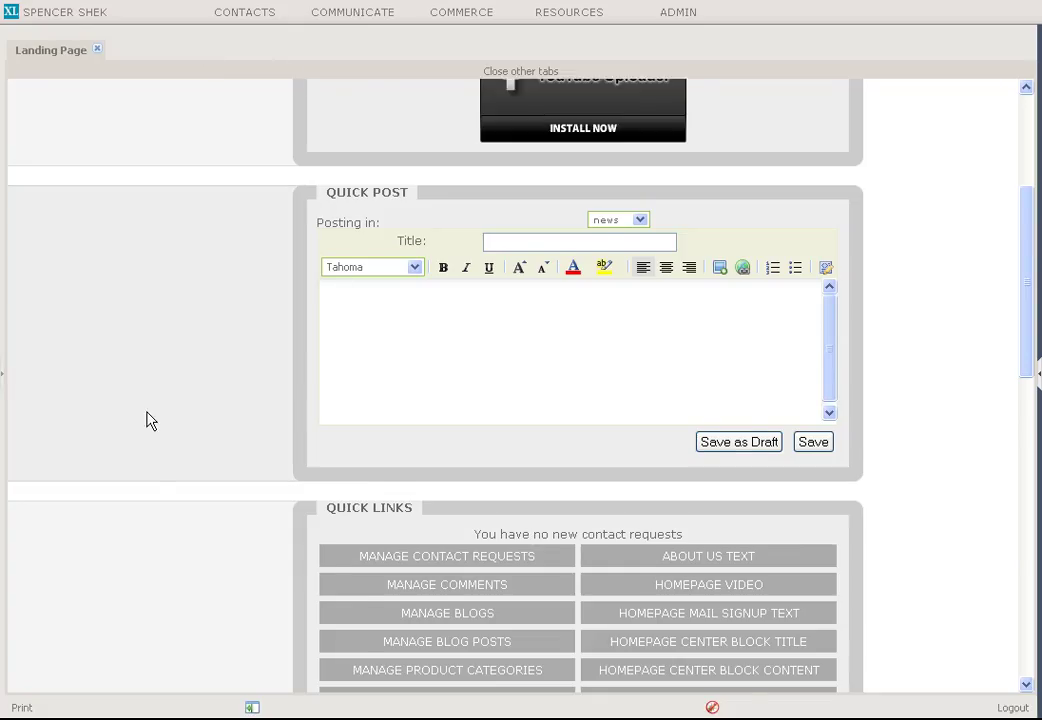
pyautogui.scroll(-5, 146, 418)
pyautogui.scroll(3, 146, 418)
pyautogui.scroll(3, 146, 418)
pyautogui.scroll(3, 146, 418)
pyautogui.scroll(1, 147, 411)
pyautogui.scroll(-2, 147, 411)
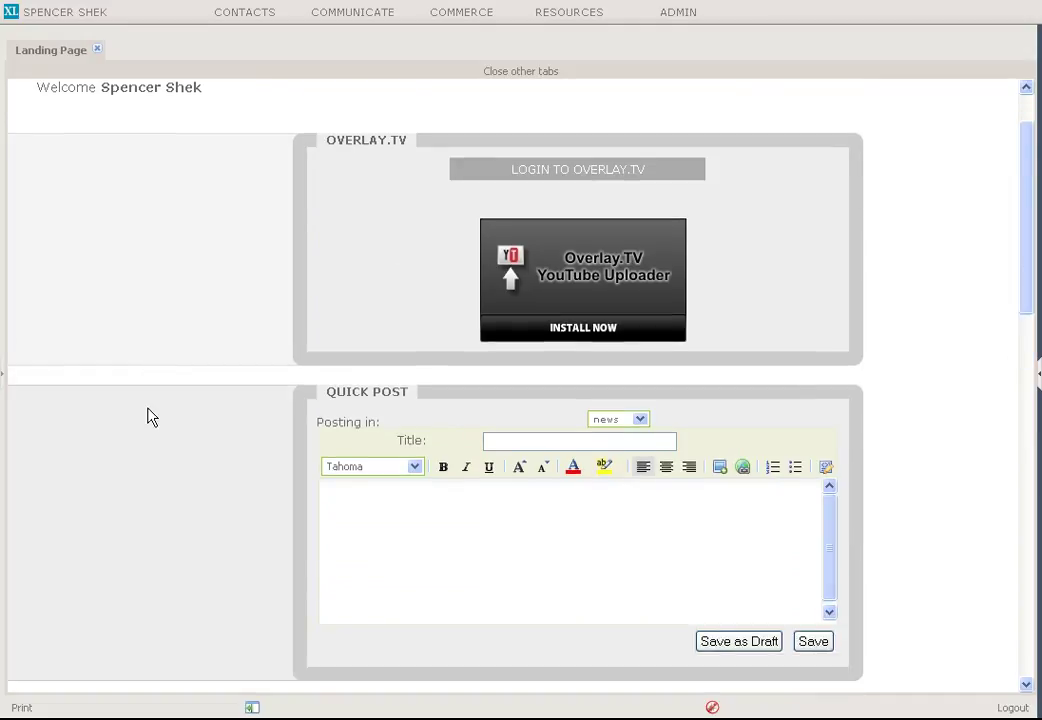
pyautogui.scroll(-3, 147, 411)
pyautogui.scroll(-2, 147, 411)
pyautogui.scroll(-3, 147, 411)
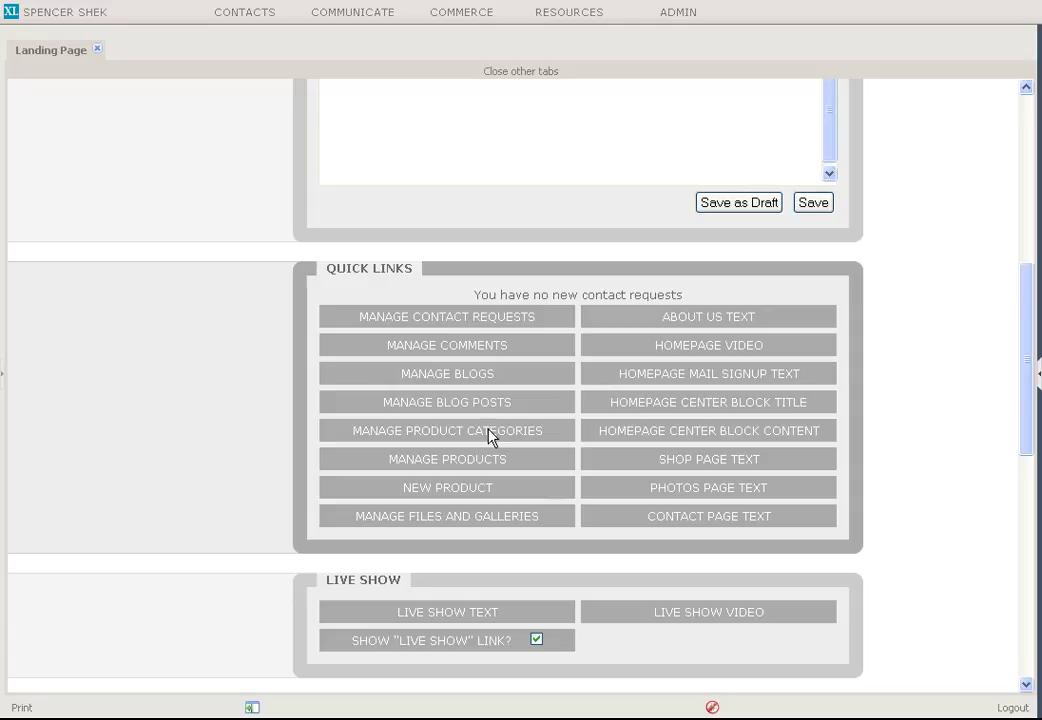
pyautogui.scroll(3, 88, 367)
pyautogui.scroll(2, 88, 367)
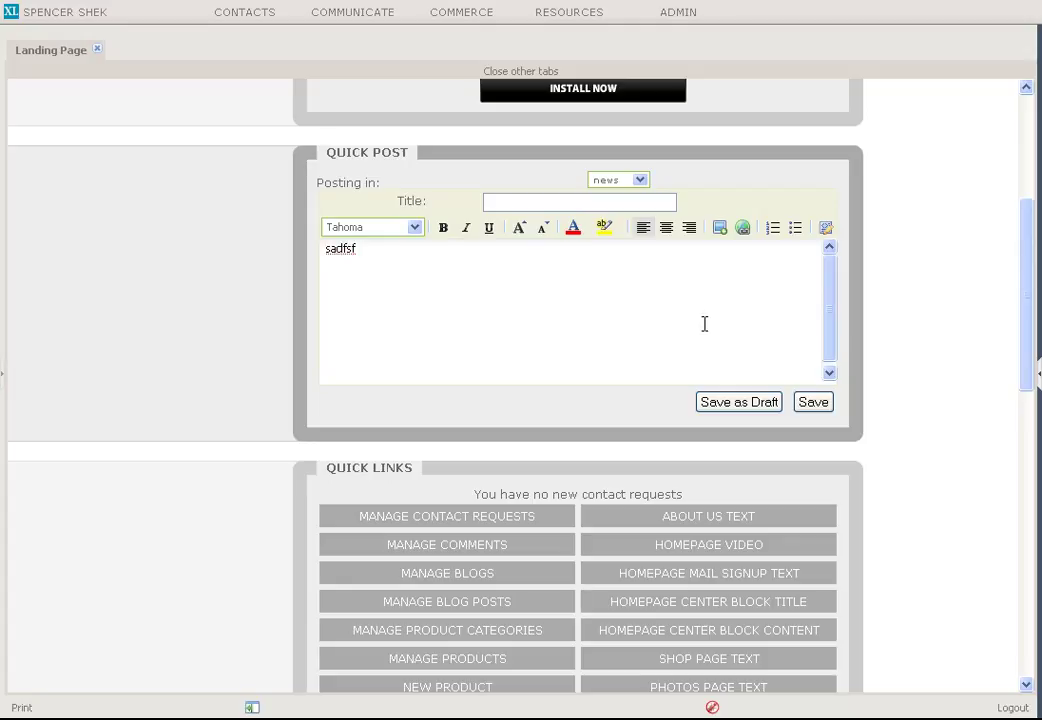
pyautogui.click(639, 180)
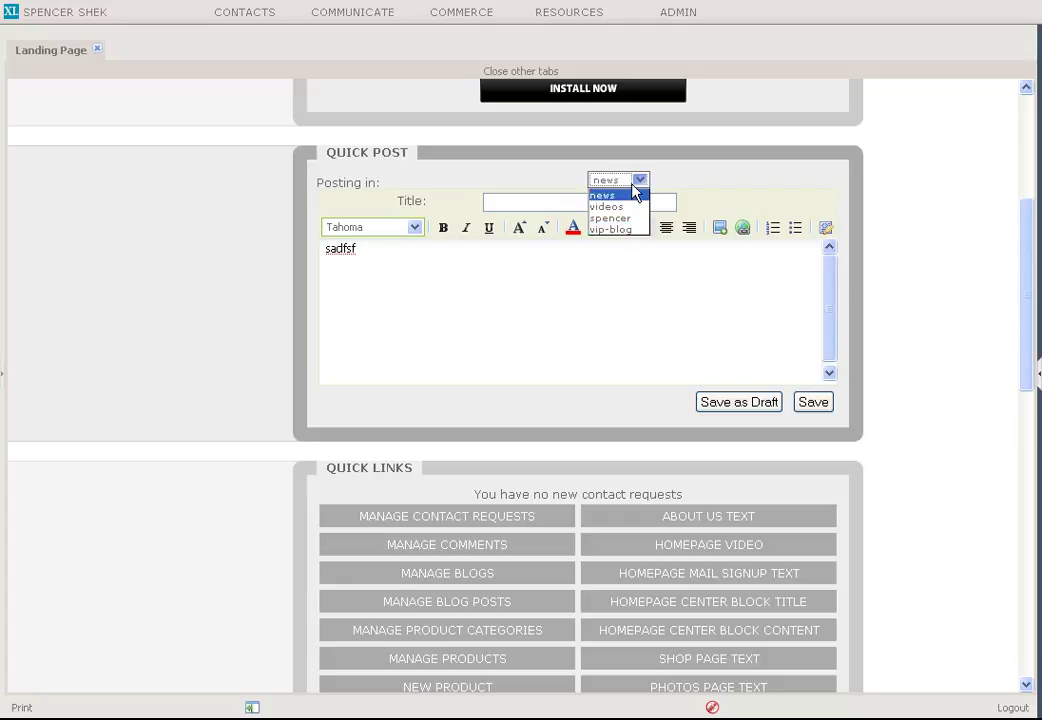
pyautogui.click(641, 180)
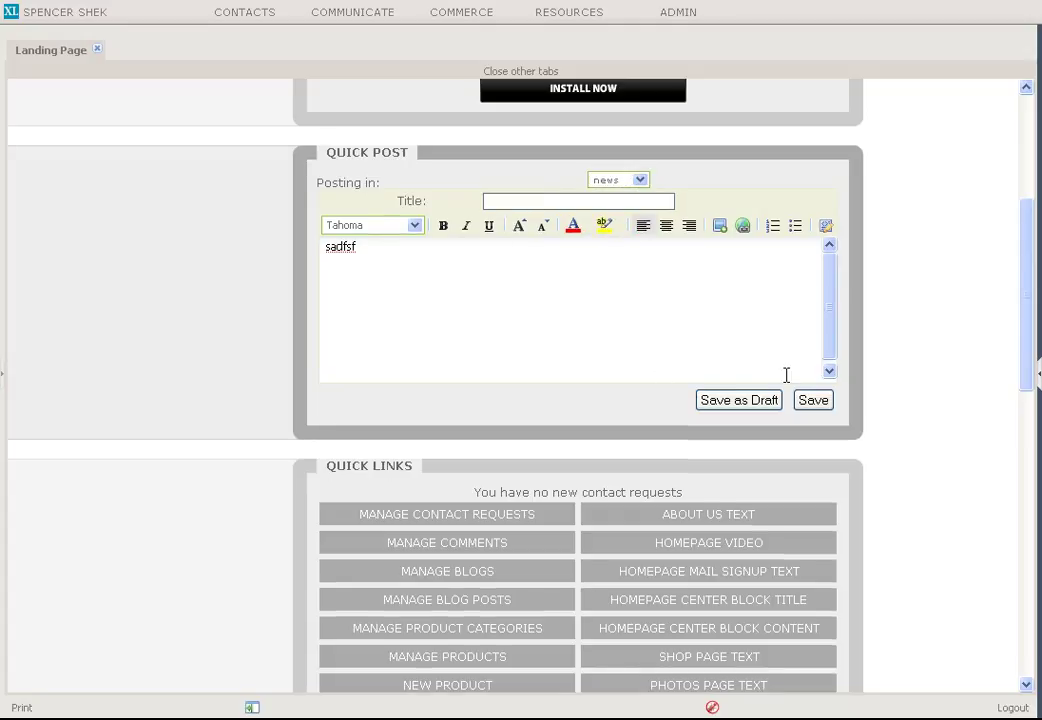
pyautogui.click(826, 227)
pyautogui.moveTo(450, 248); pyautogui.dragTo(325, 250)
pyautogui.scroll(2, 200, 410)
pyautogui.scroll(-2, 160, 450)
pyautogui.scroll(-1, 168, 487)
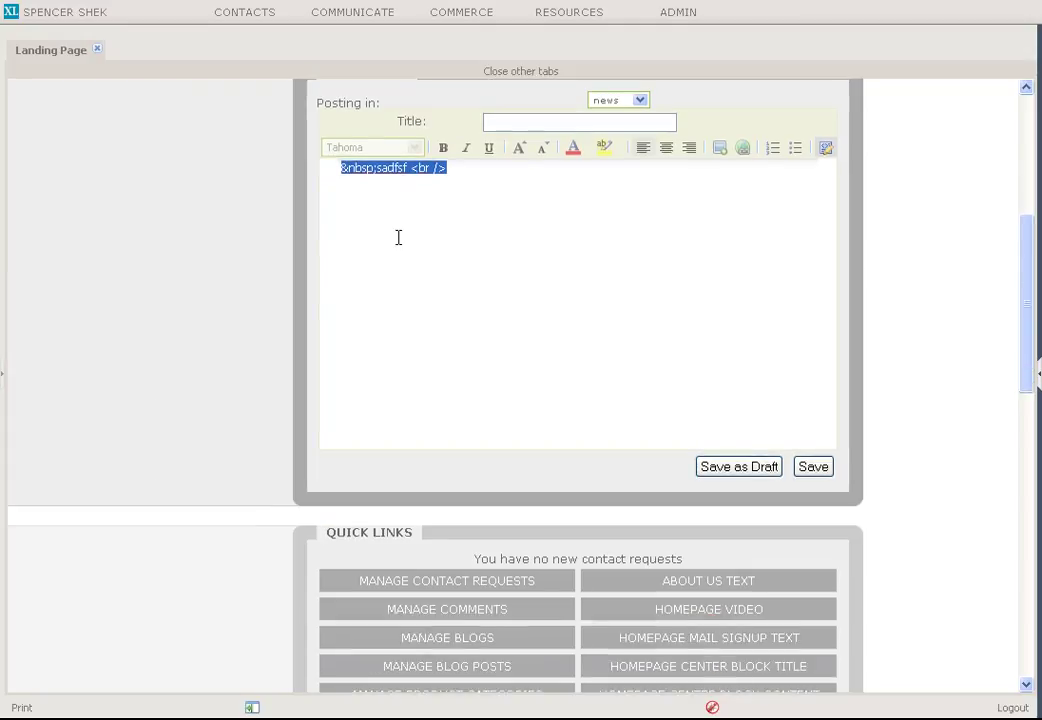
pyautogui.click(827, 149)
pyautogui.hotkey('ctrl', 'a')
pyautogui.press('Delete')
pyautogui.scroll(-2, 145, 374)
pyautogui.scroll(-1, 148, 317)
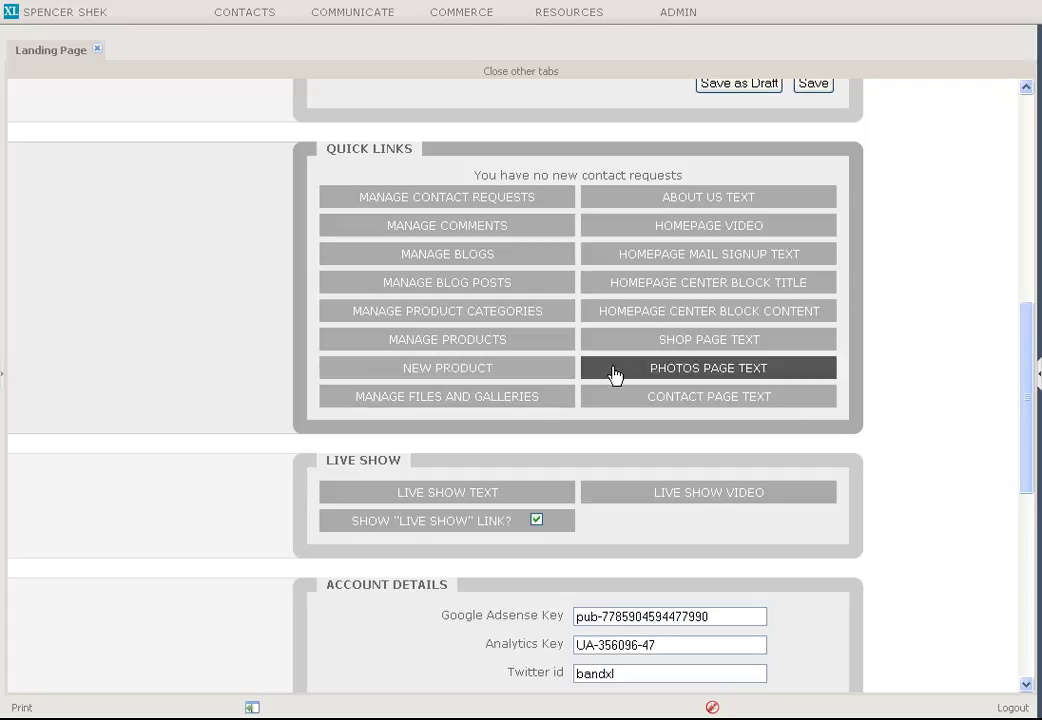
# - Open the Contact Page Text snippet, select its message line, and close the editor
pyautogui.click(665, 396)
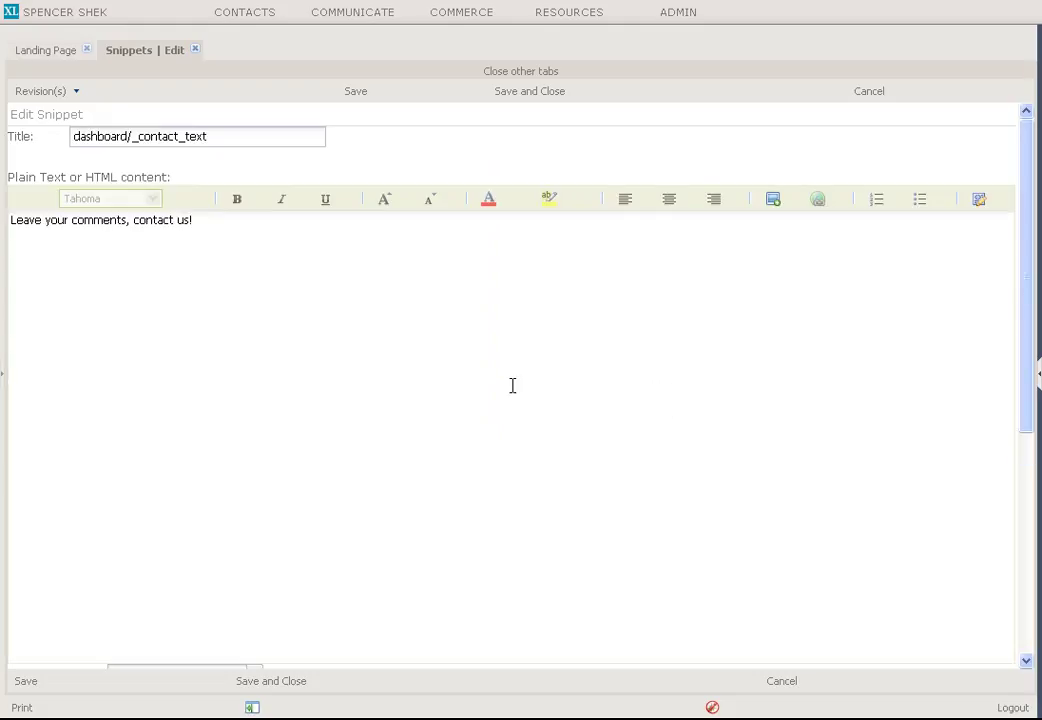
pyautogui.tripleClick(204, 219)
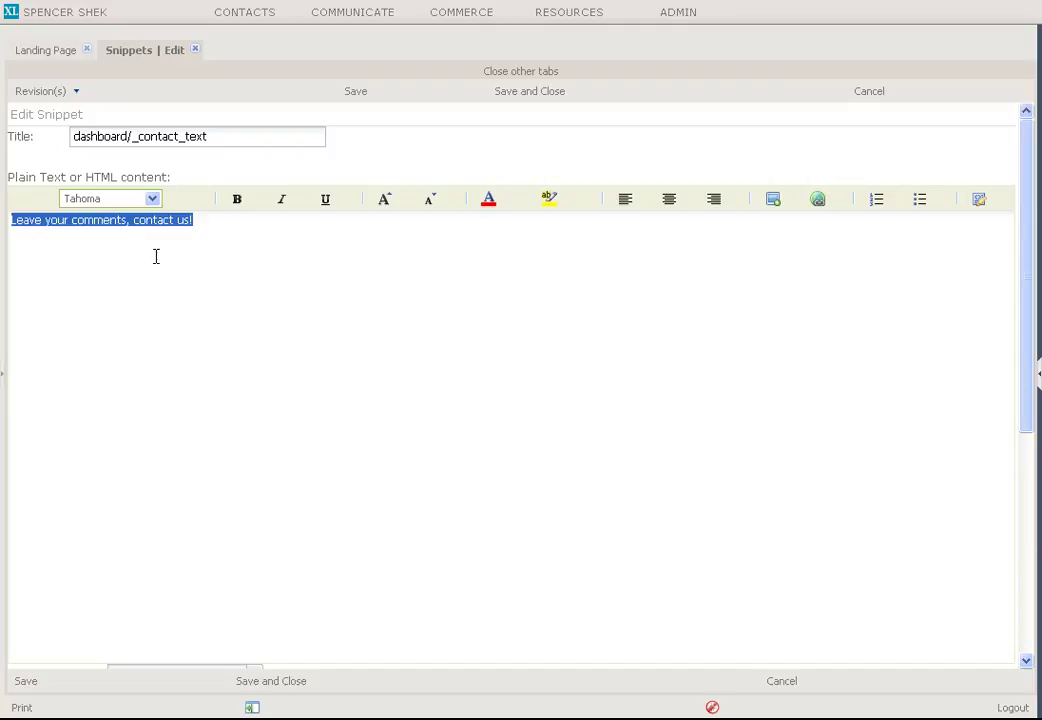
pyautogui.click(195, 49)
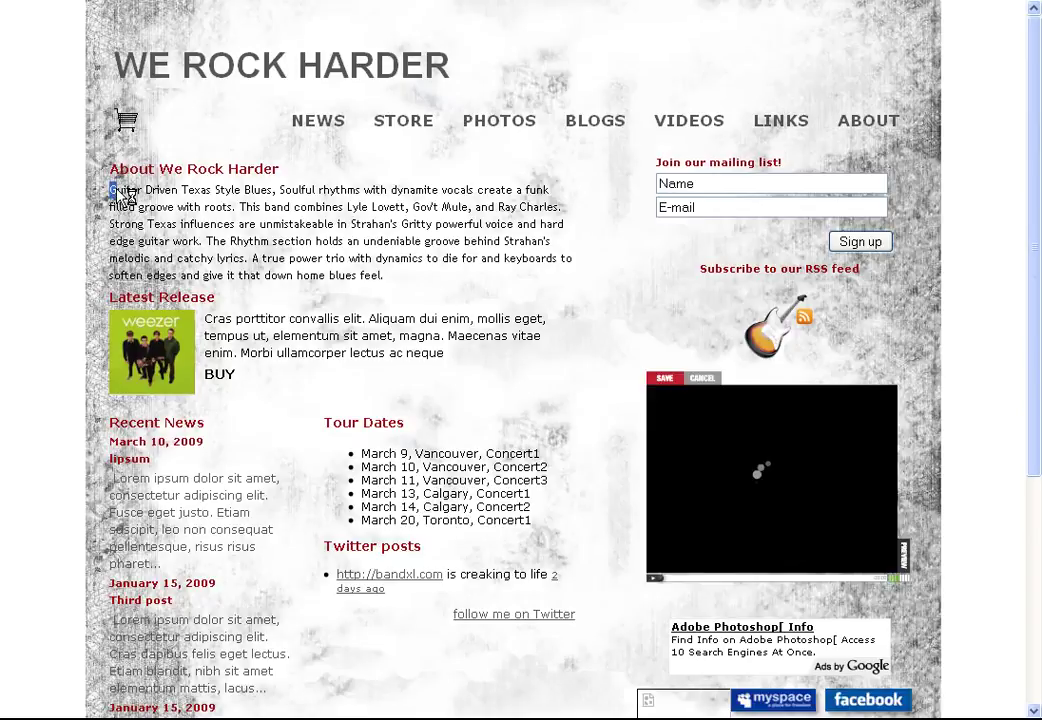
# - Highlight the About paragraph on We Rock Harder, then switch back to the XLsuite dashboard
pyautogui.moveTo(109, 190); pyautogui.dragTo(418, 312)
pyautogui.hotkey('alt', 'Tab')
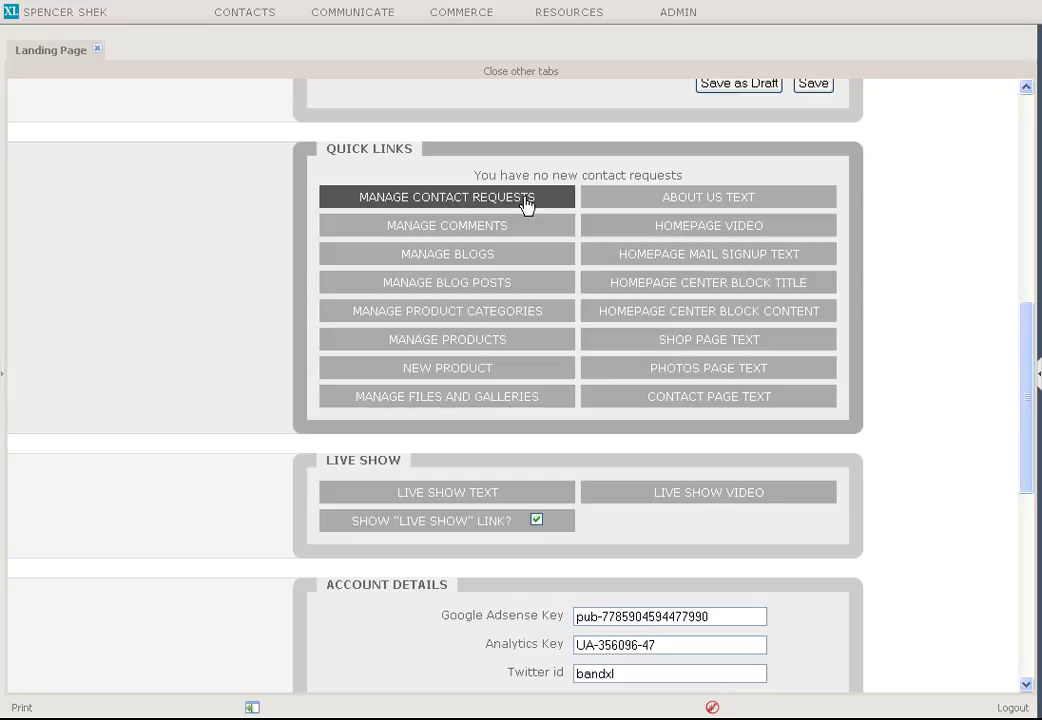
pyautogui.click(728, 204)
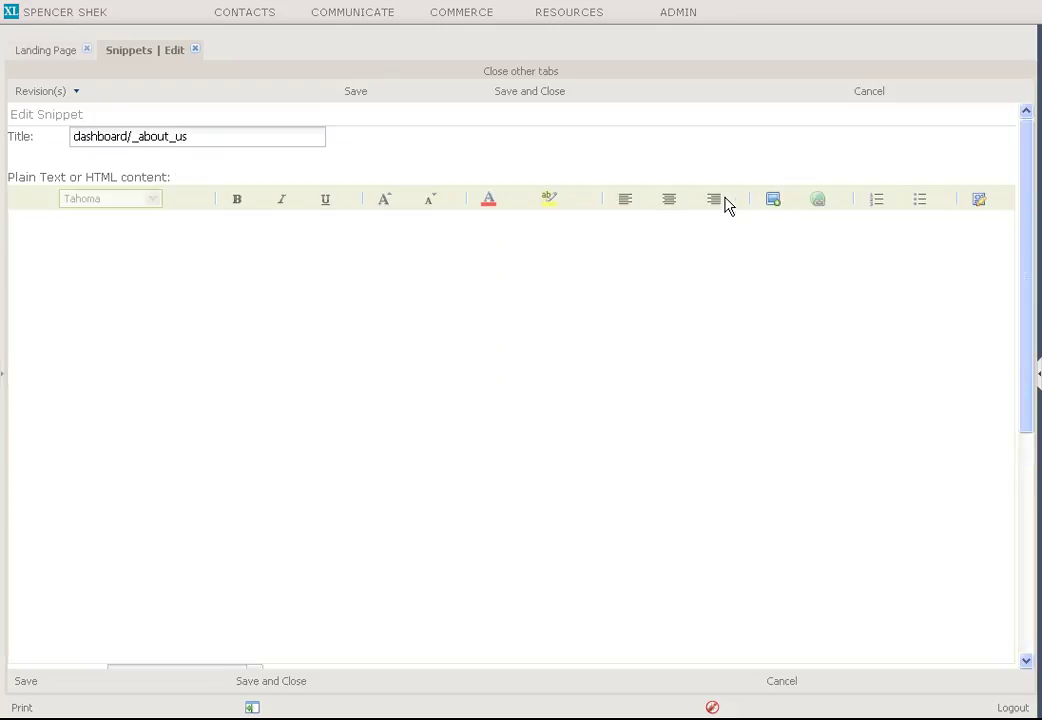
pyautogui.moveTo(11, 222); pyautogui.dragTo(633, 322)
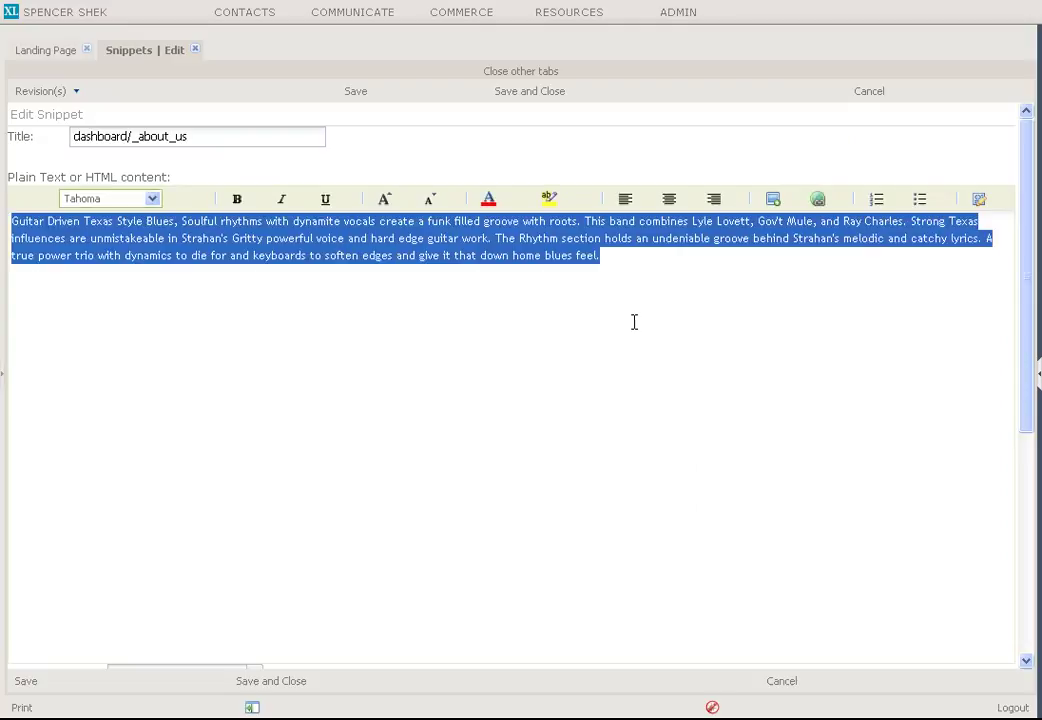
pyautogui.click(194, 49)
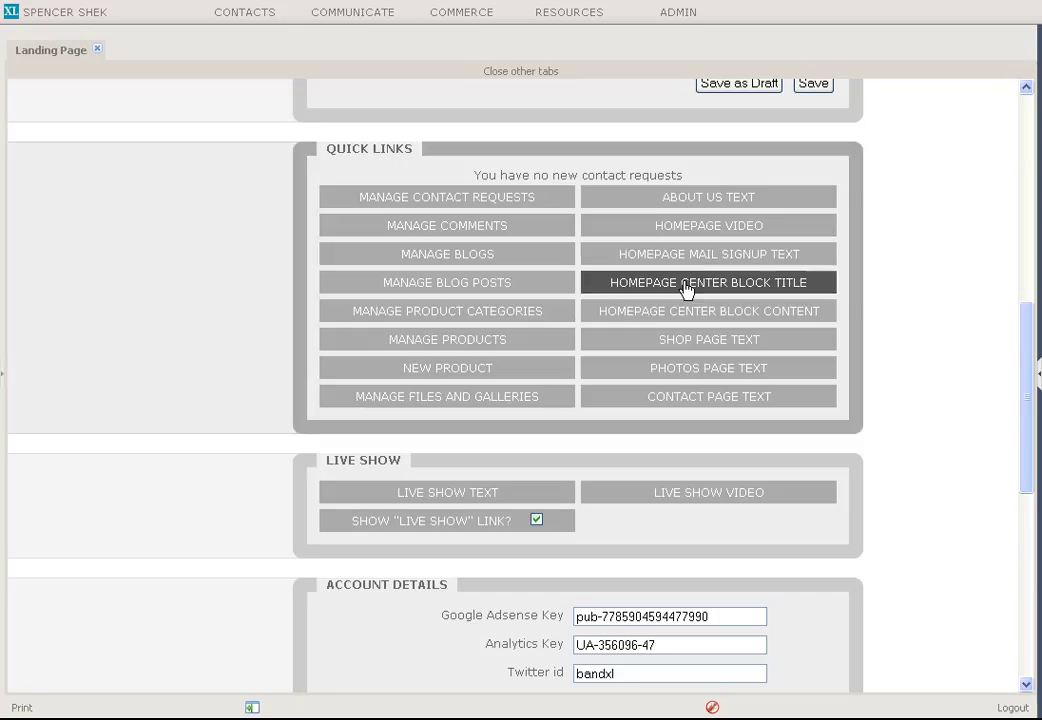
pyautogui.click(689, 232)
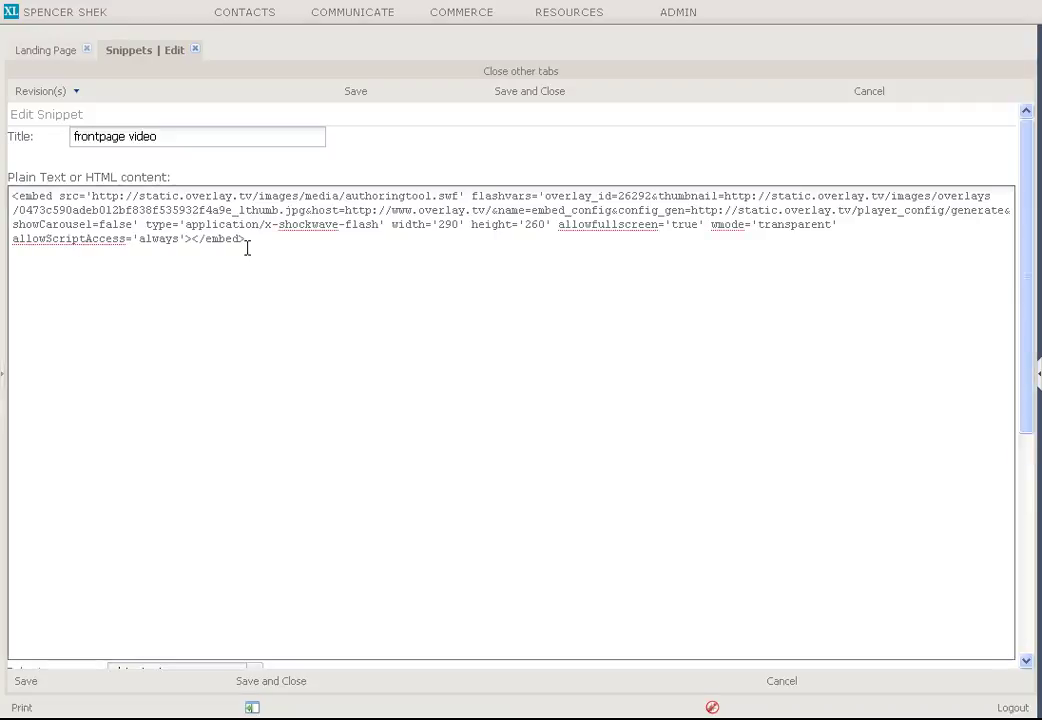
pyautogui.hotkey('ctrl', 'a')
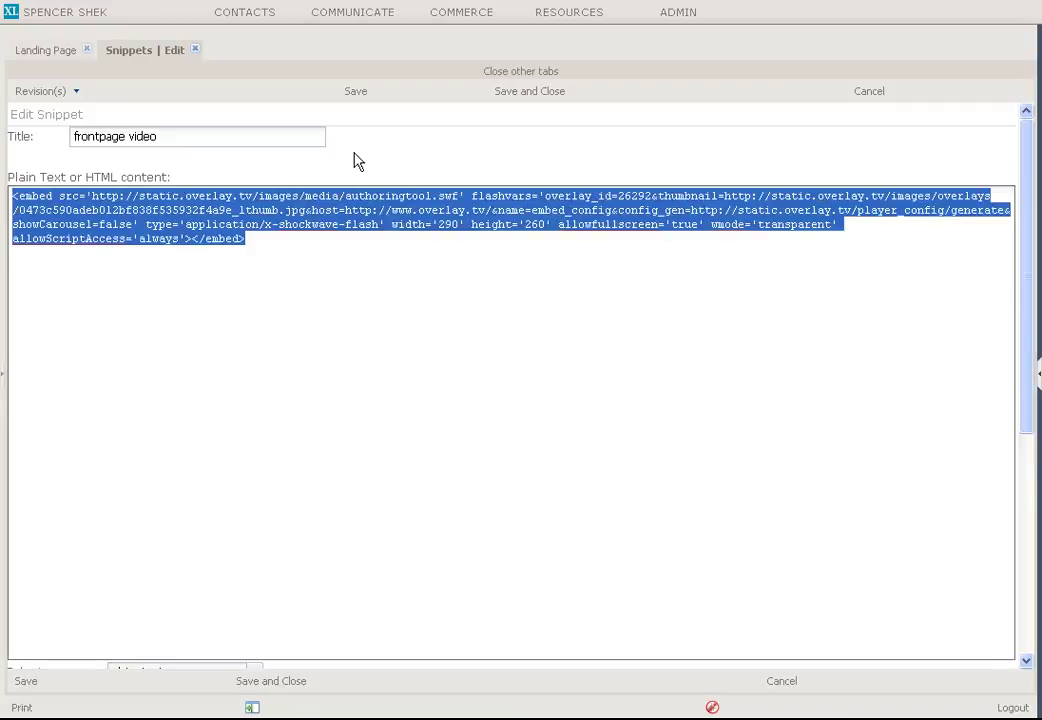
pyautogui.click(199, 50)
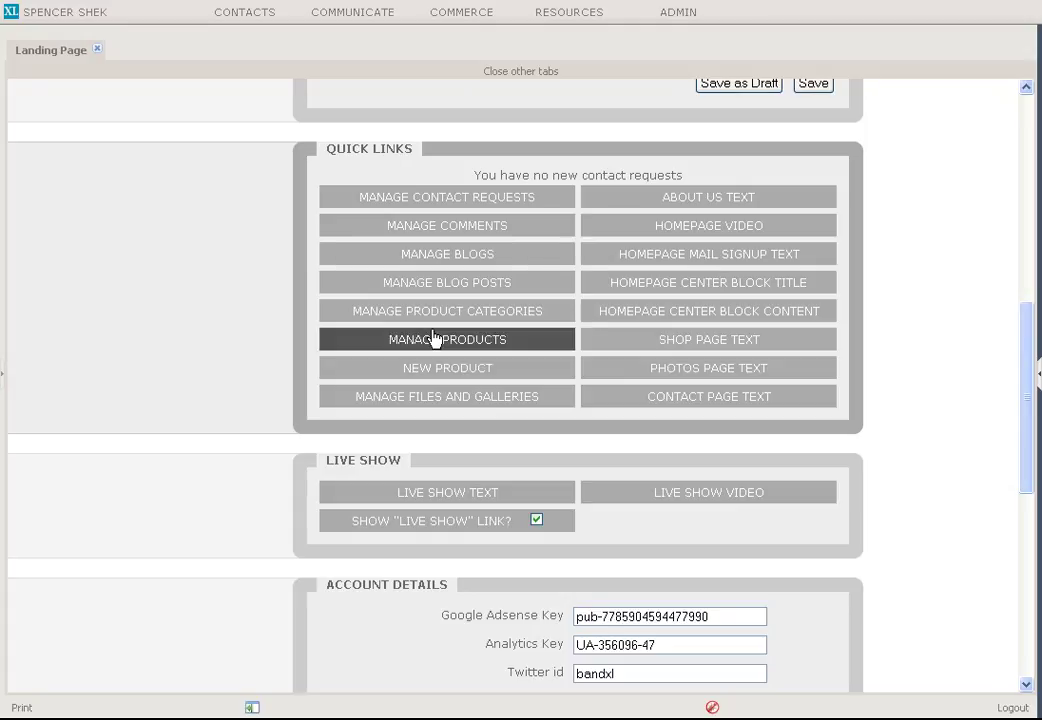
pyautogui.scroll(-3, 296, 394)
pyautogui.scroll(-3, 278, 407)
pyautogui.scroll(-2, 278, 407)
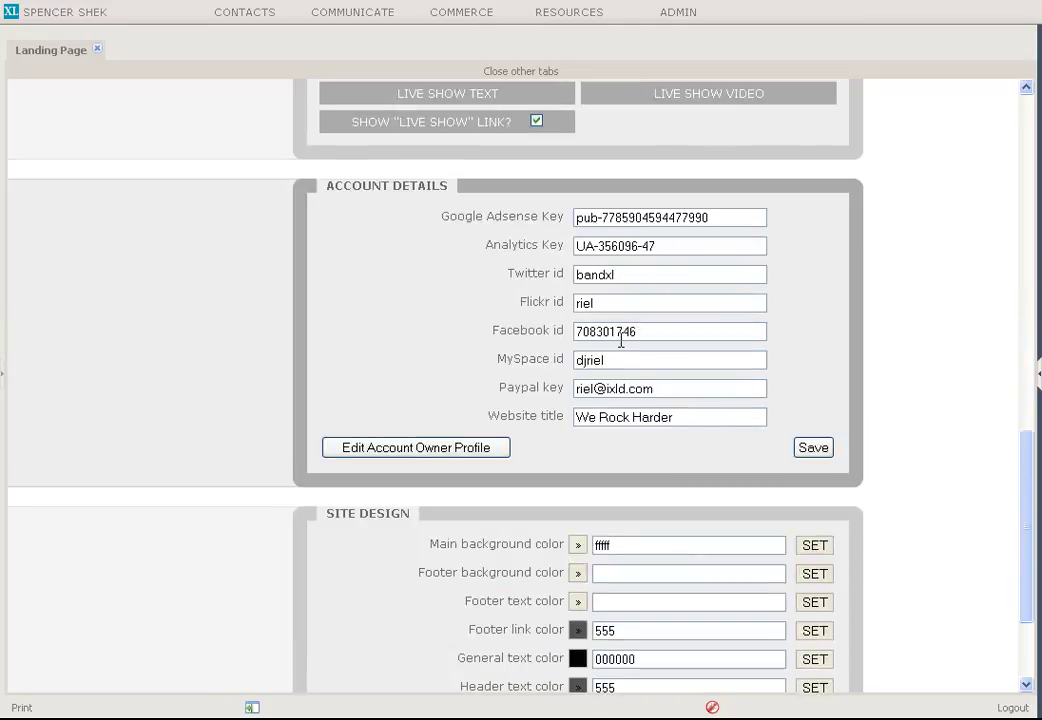
pyautogui.moveTo(681, 245); pyautogui.dragTo(564, 238)
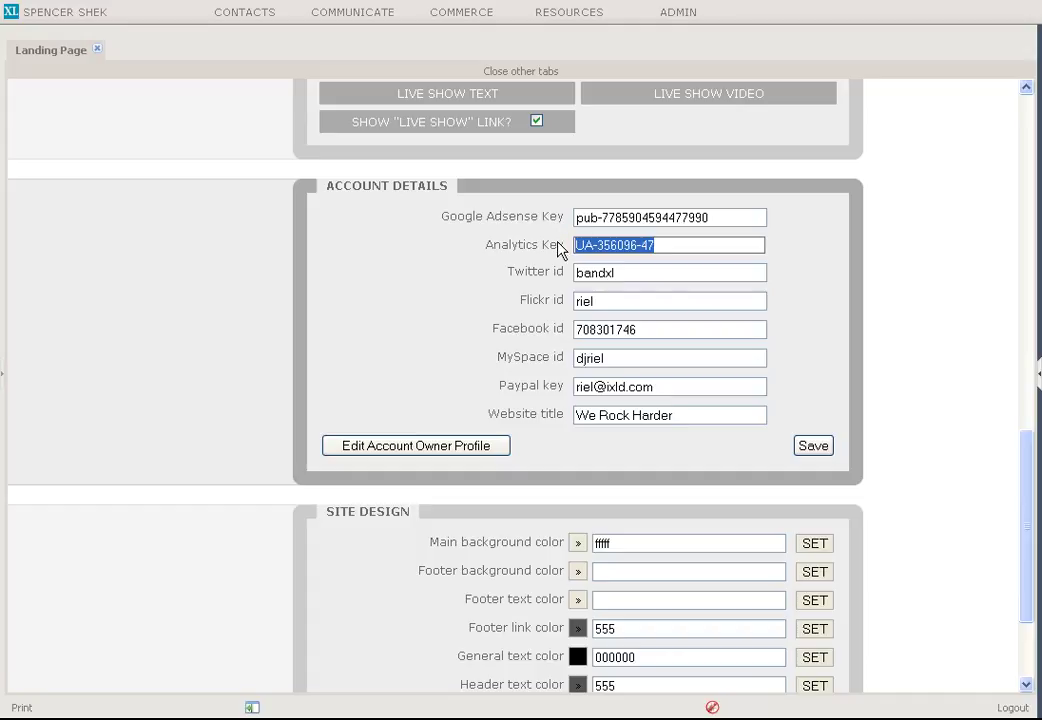
pyautogui.click(695, 417)
pyautogui.moveTo(698, 416); pyautogui.dragTo(544, 404)
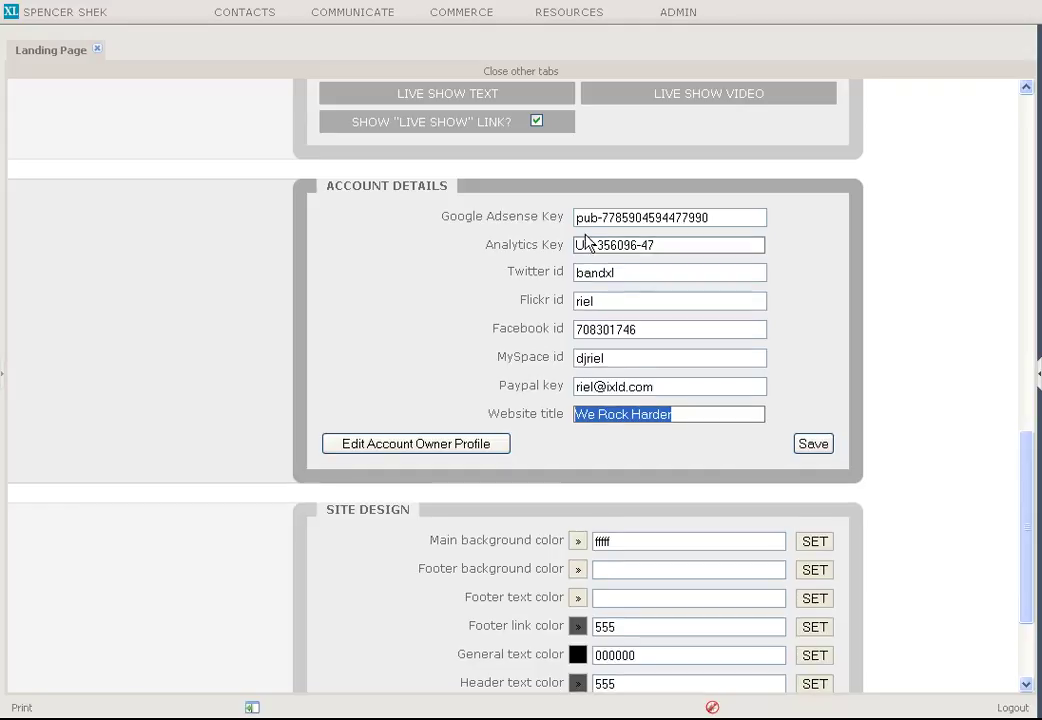
pyautogui.scroll(-2, 212, 410)
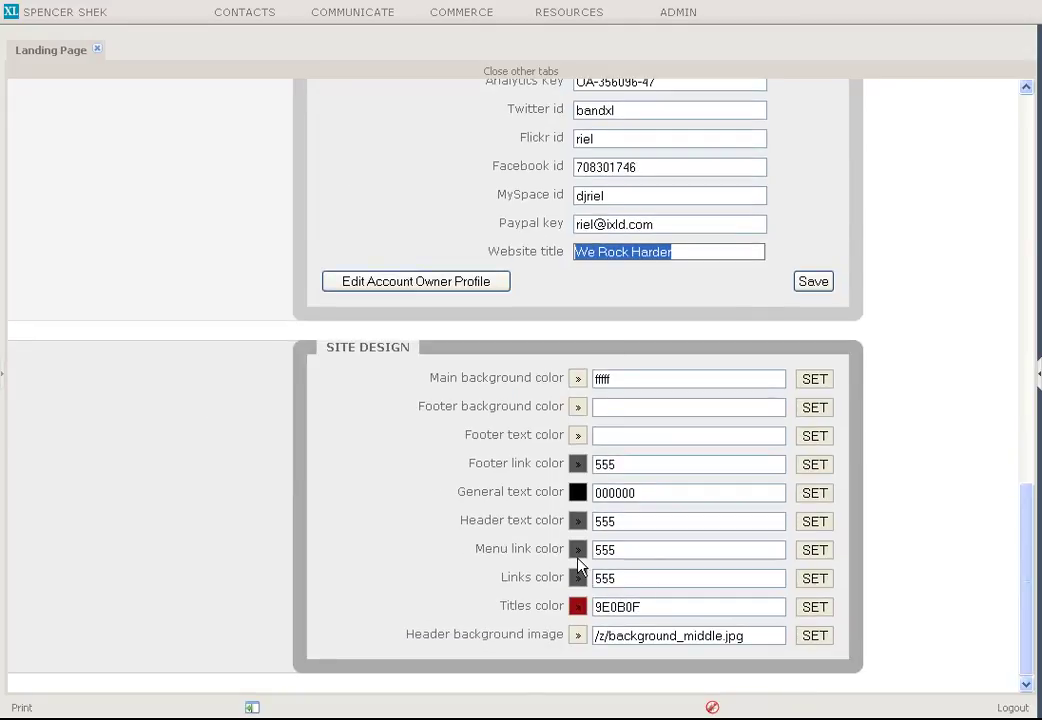
pyautogui.click(578, 493)
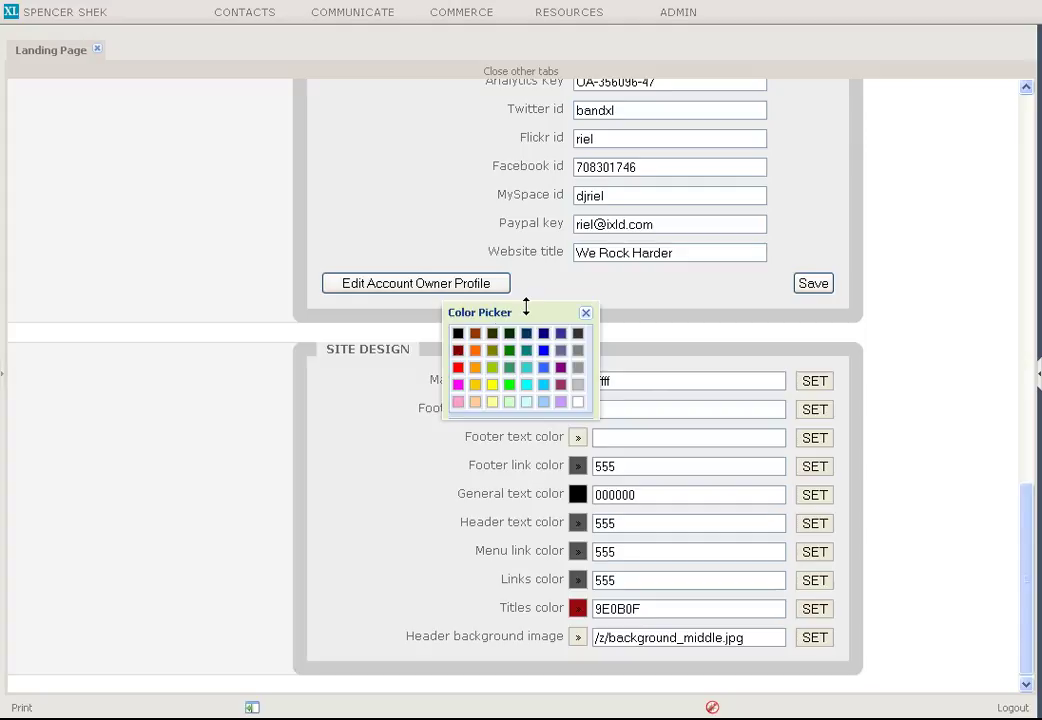
pyautogui.moveTo(526, 312); pyautogui.dragTo(544, 333)
pyautogui.click(563, 330)
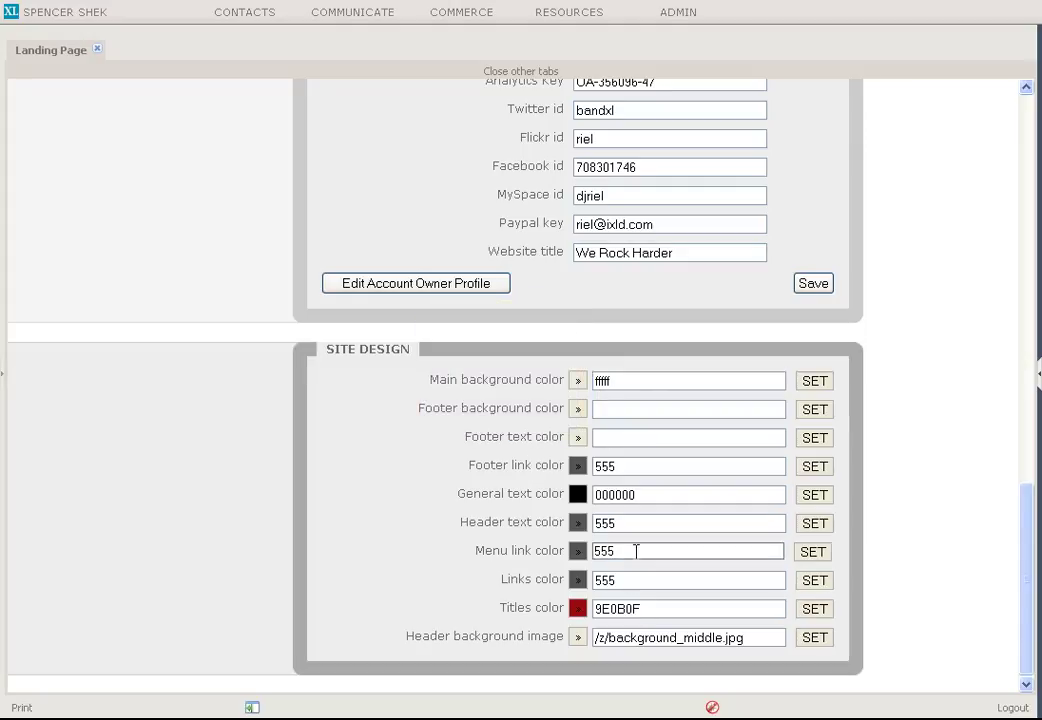
pyautogui.moveTo(608, 637); pyautogui.dragTo(780, 637)
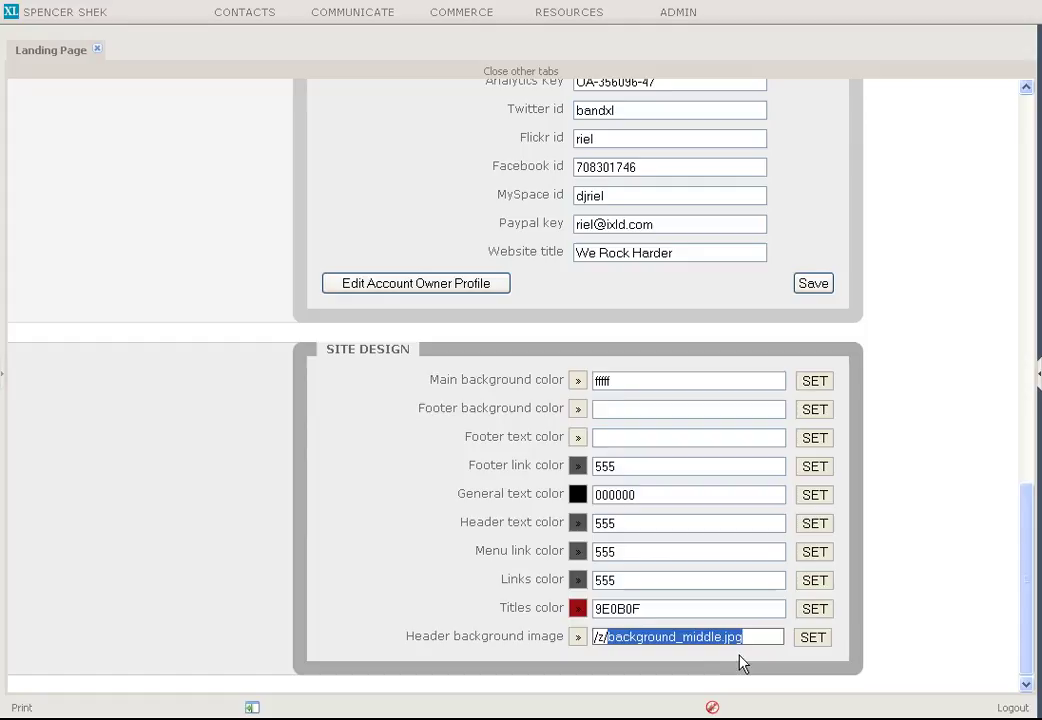